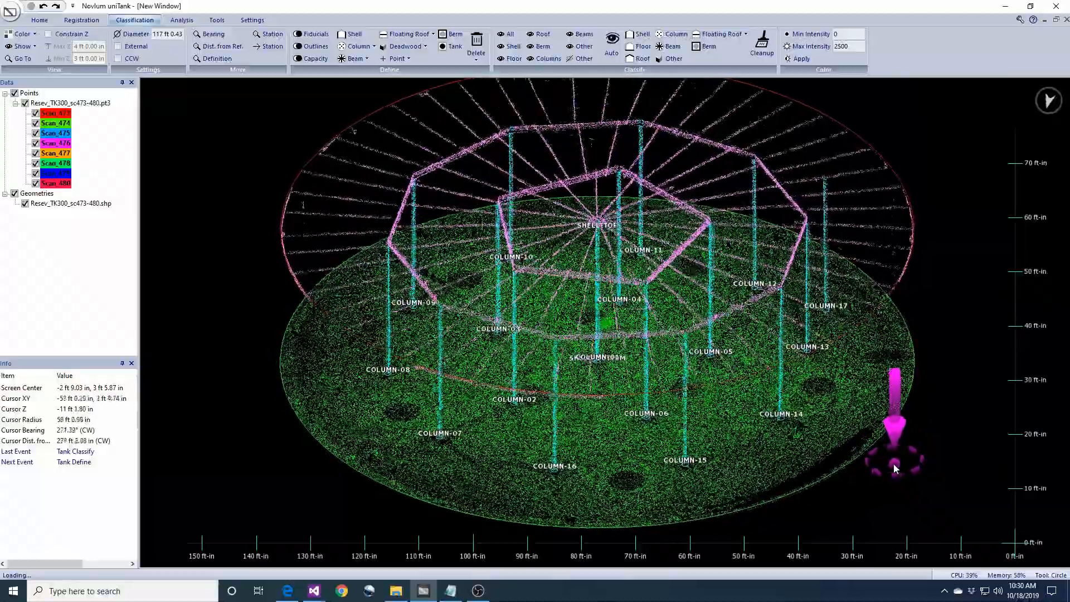
# Step: Delete the existing definitions from COLUMN-01 through PROPERTIES2, keeping the shell top and bottom definitions
pyautogui.moveTo(835, 455); pyautogui.dragTo(848, 447, button='middle')
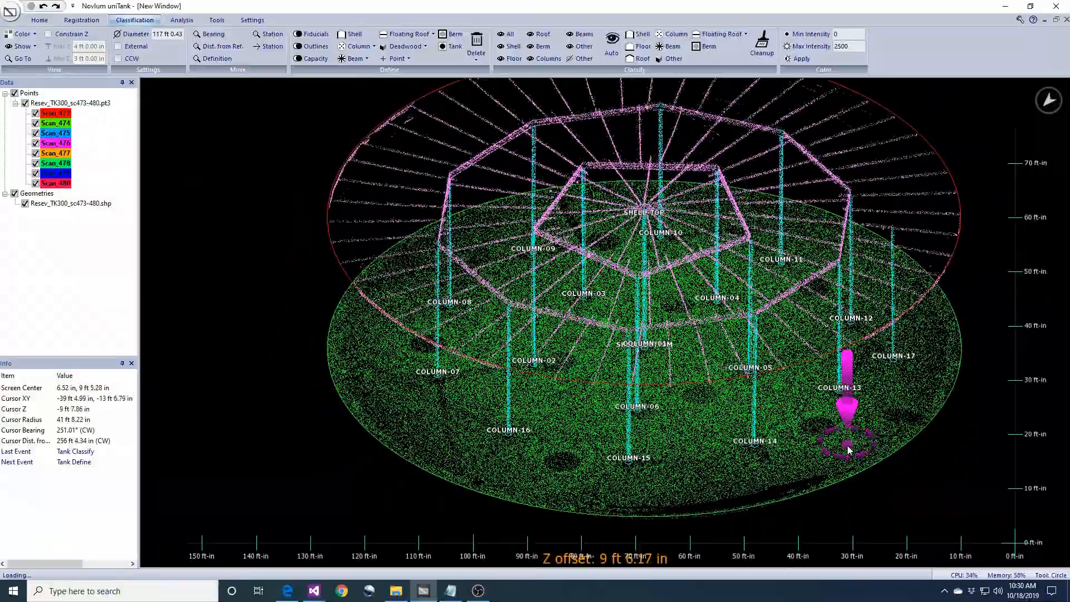
pyautogui.click(475, 60)
pyautogui.click(494, 79)
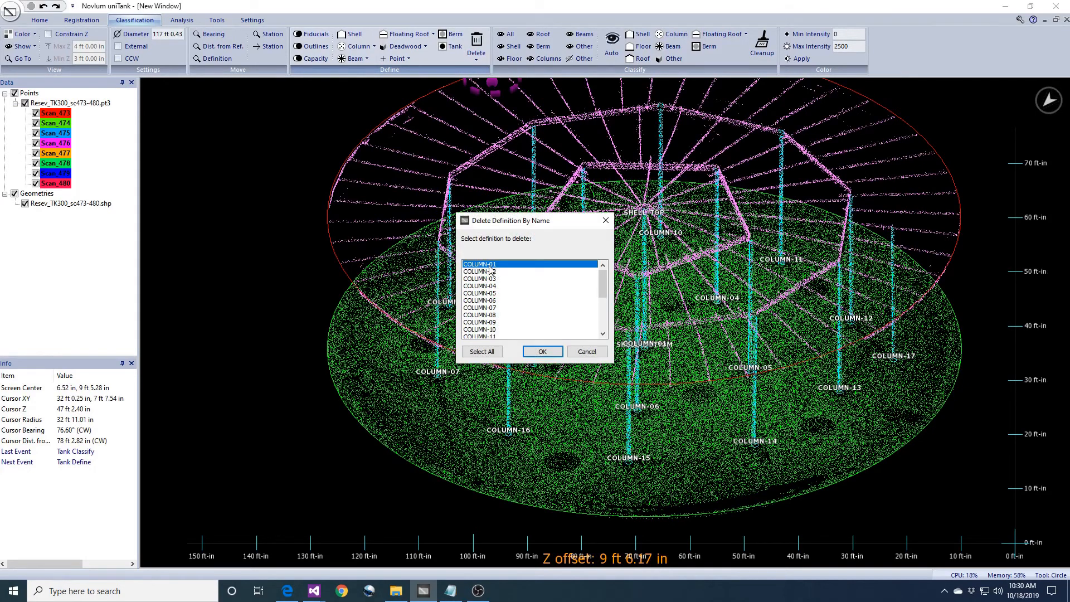
pyautogui.moveTo(606, 291); pyautogui.dragTo(605, 295)
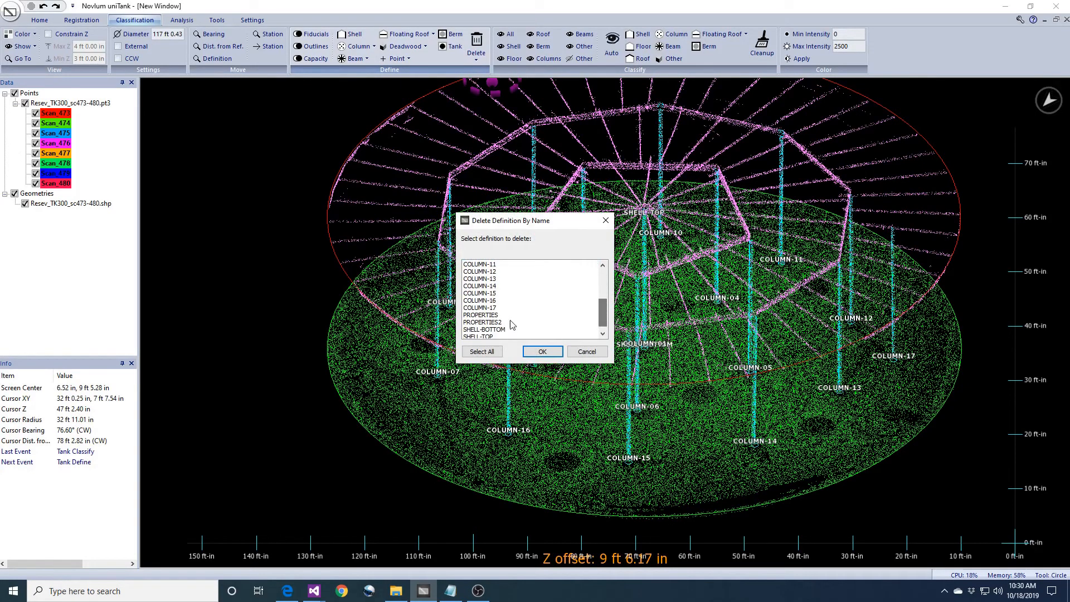
pyautogui.keyDown('shift'); pyautogui.click(511, 325); pyautogui.keyUp('shift')
pyautogui.click(543, 351)
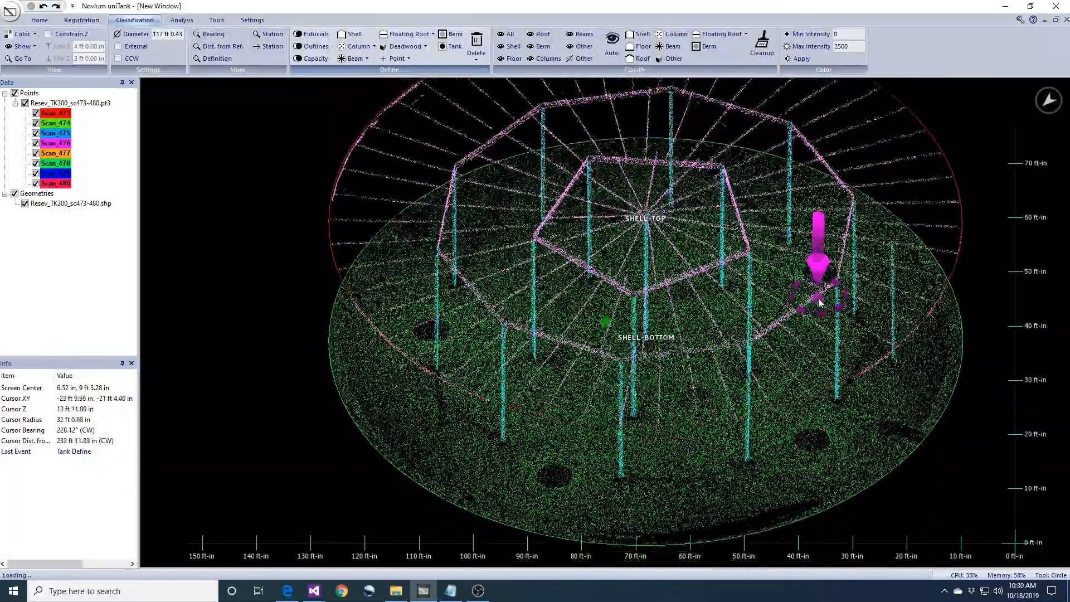
# Step: Constrain the displayed points to the Z slice between 3 ft and 4 ft
pyautogui.moveTo(820, 303); pyautogui.dragTo(821, 298, button='middle')
pyautogui.click(62, 34)
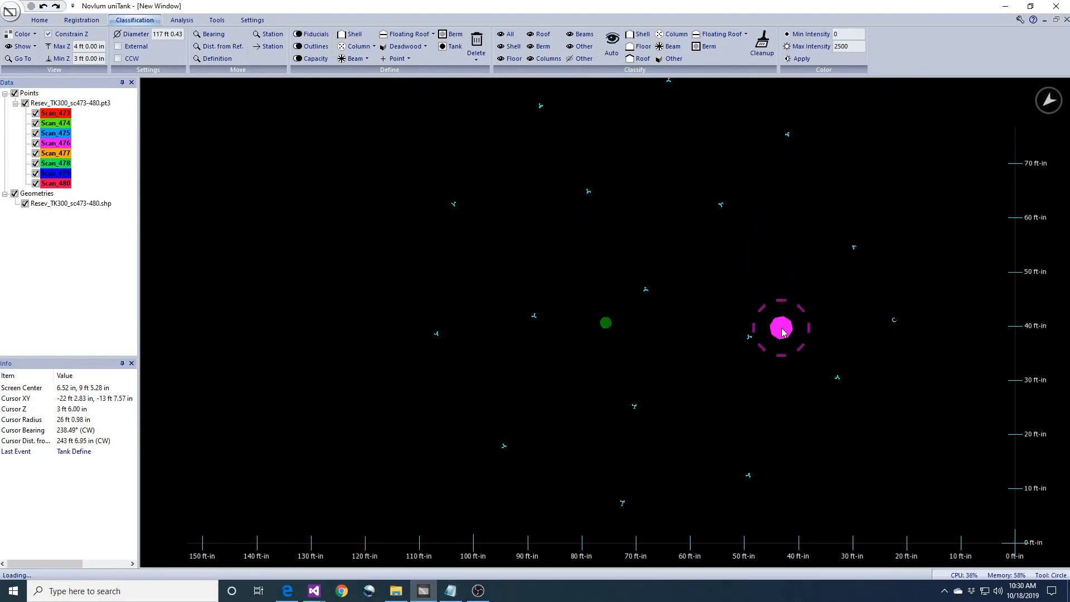
# Step: Trace the centre column's cross-section with the Polygon tool, following its web and flanges, about 3 ft 3 in in perimeter
pyautogui.scroll(5, 783, 332)
pyautogui.moveTo(733, 375); pyautogui.dragTo(760, 418, button='middle')
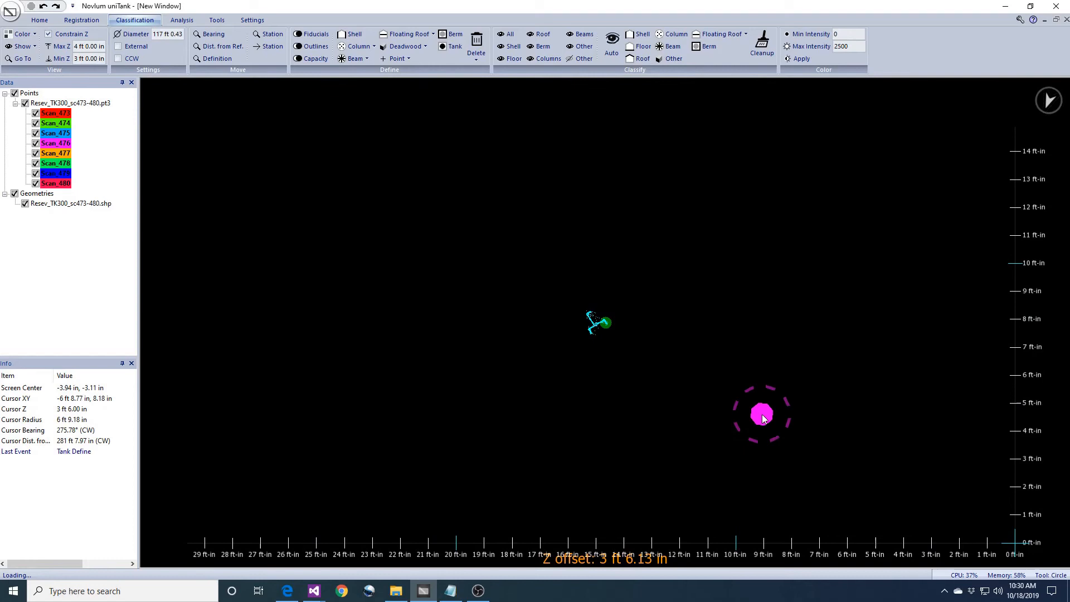
pyautogui.scroll(4, 758, 407)
pyautogui.scroll(3, 757, 393)
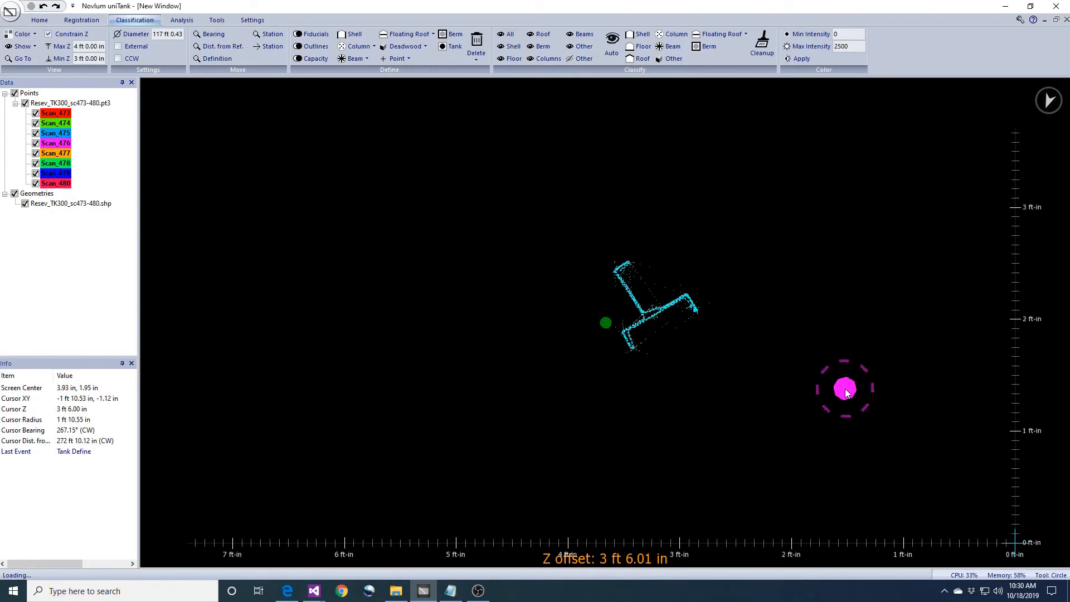
pyautogui.click(40, 20)
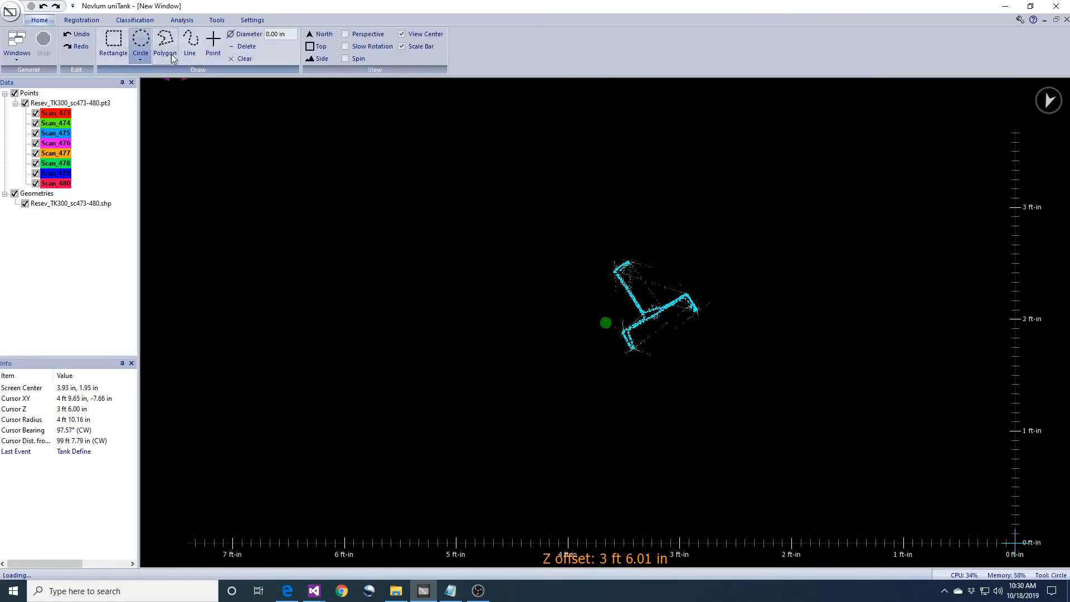
pyautogui.click(165, 44)
pyautogui.scroll(5, 741, 346)
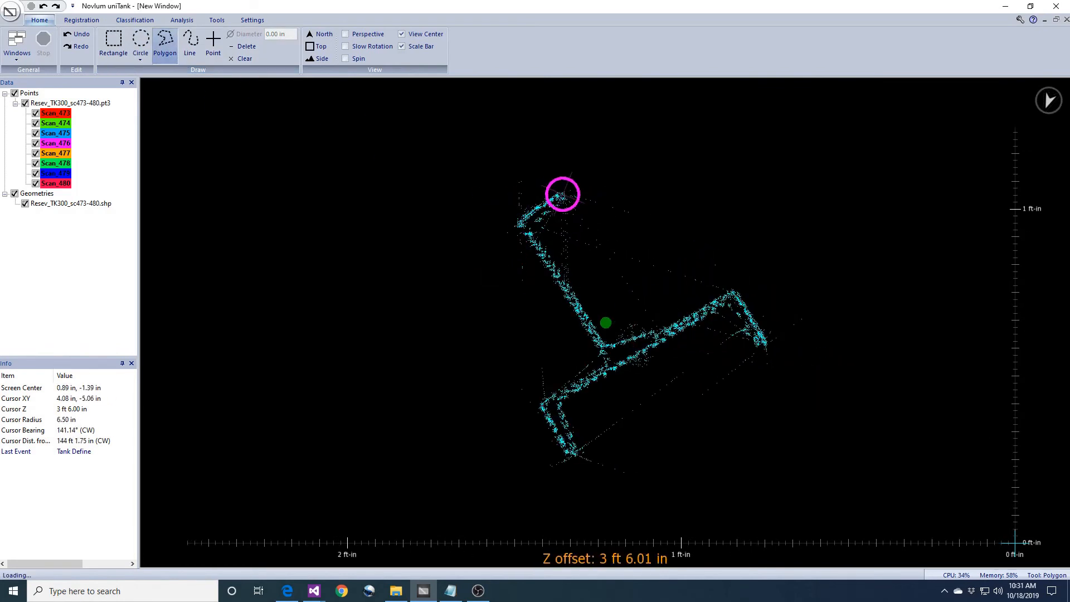
pyautogui.click(513, 222)
pyautogui.click(608, 357)
pyautogui.click(550, 400)
pyautogui.click(568, 452)
pyautogui.click(554, 398)
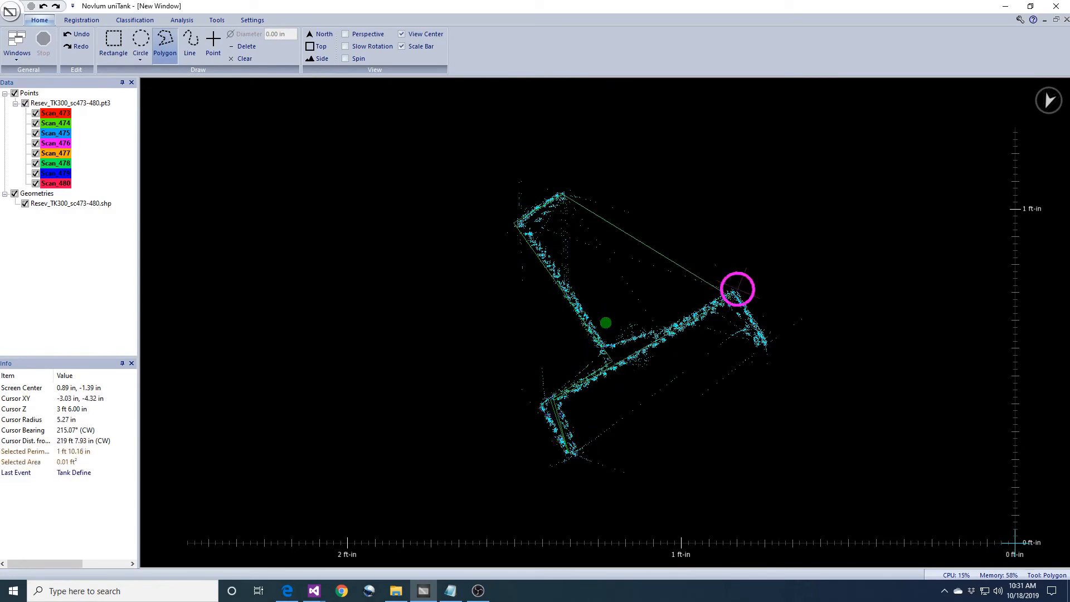
pyautogui.click(731, 294)
pyautogui.click(764, 345)
pyautogui.click(731, 293)
pyautogui.click(614, 365)
pyautogui.click(605, 349)
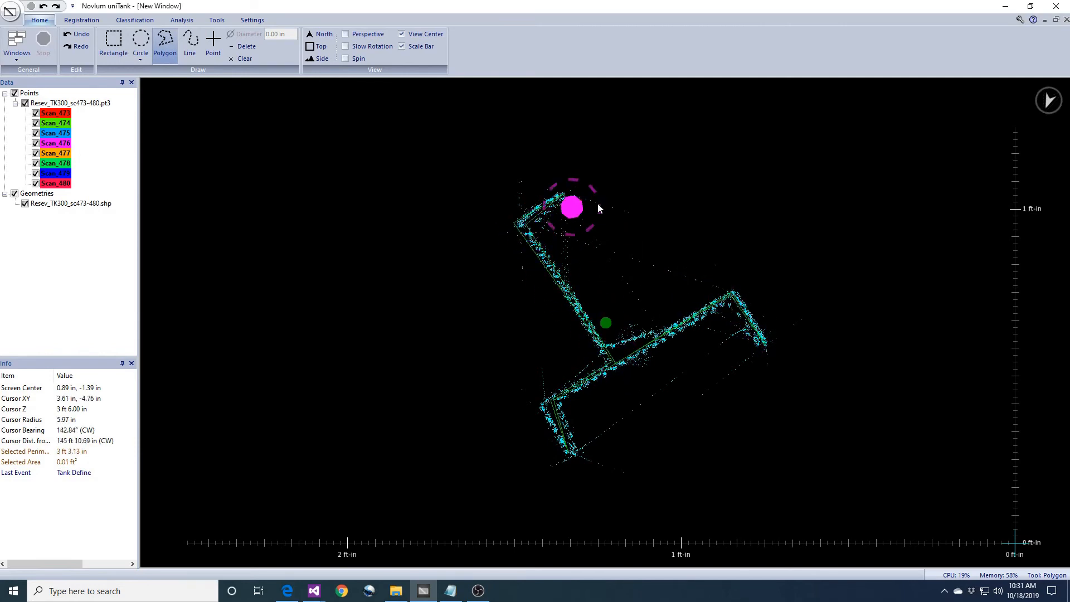
# Step: Define the traced centre outline as a column with its cross-section at Z 3 ft 6.00 in
pyautogui.click(135, 19)
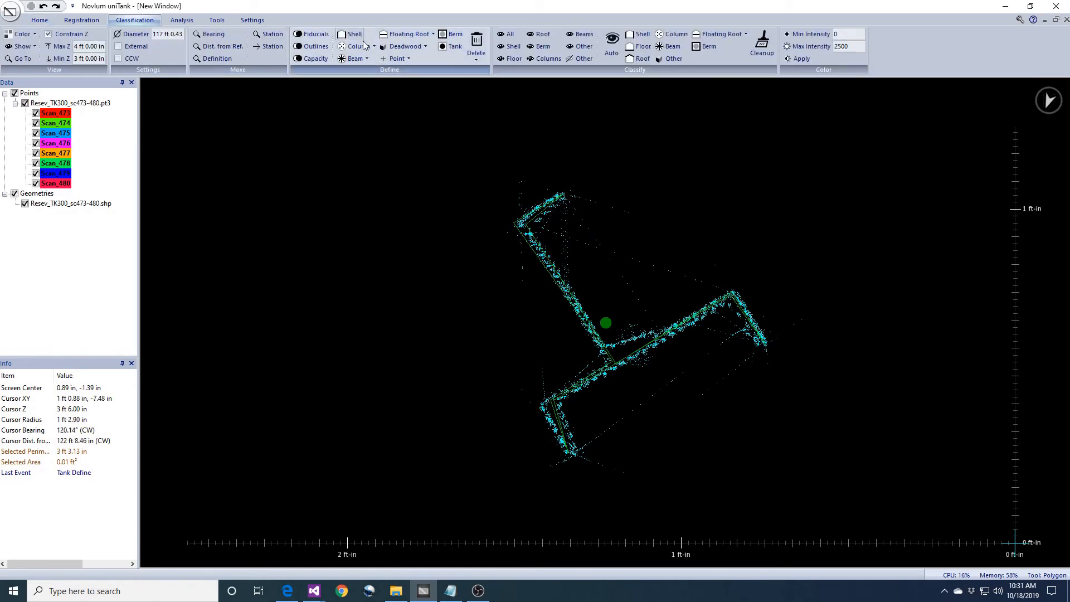
pyautogui.click(362, 46)
pyautogui.click(548, 319)
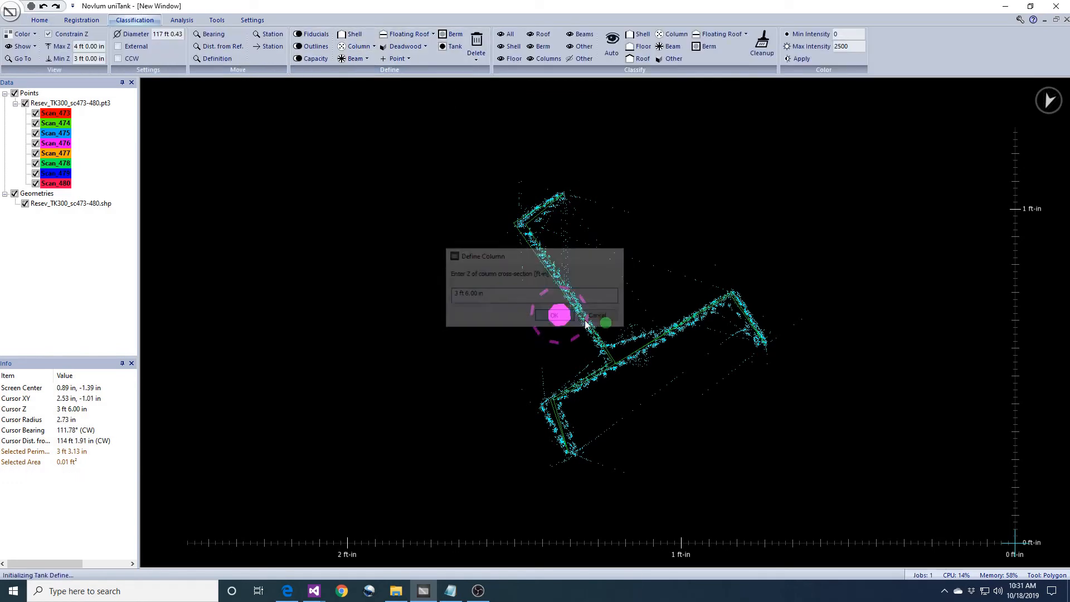
# Step: Trace the inner-ring column near X 20 ft, Y -5 ft with a polygon and define it as a column at Z 3 ft 6.00 in
pyautogui.scroll(-3, 688, 357)
pyautogui.scroll(-5, 688, 357)
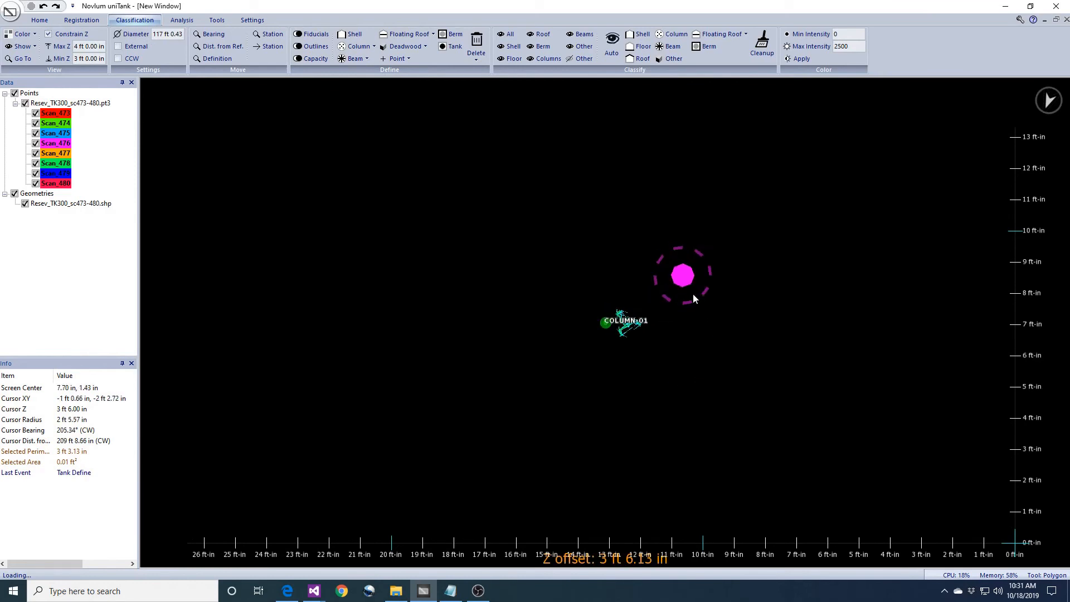
pyautogui.scroll(8, 788, 365)
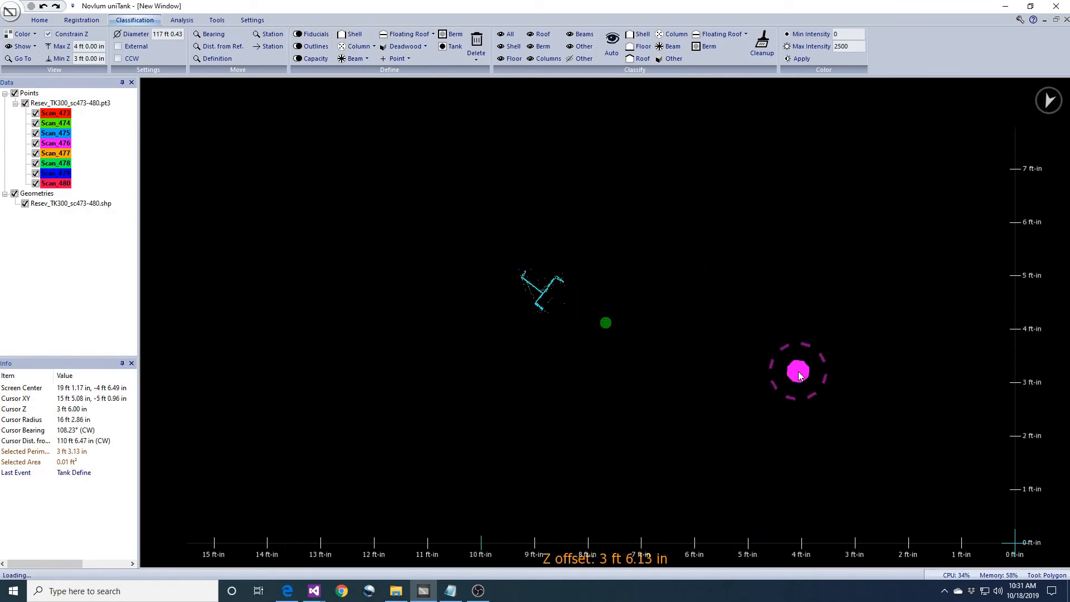
pyautogui.moveTo(781, 348); pyautogui.dragTo(785, 362, button='middle')
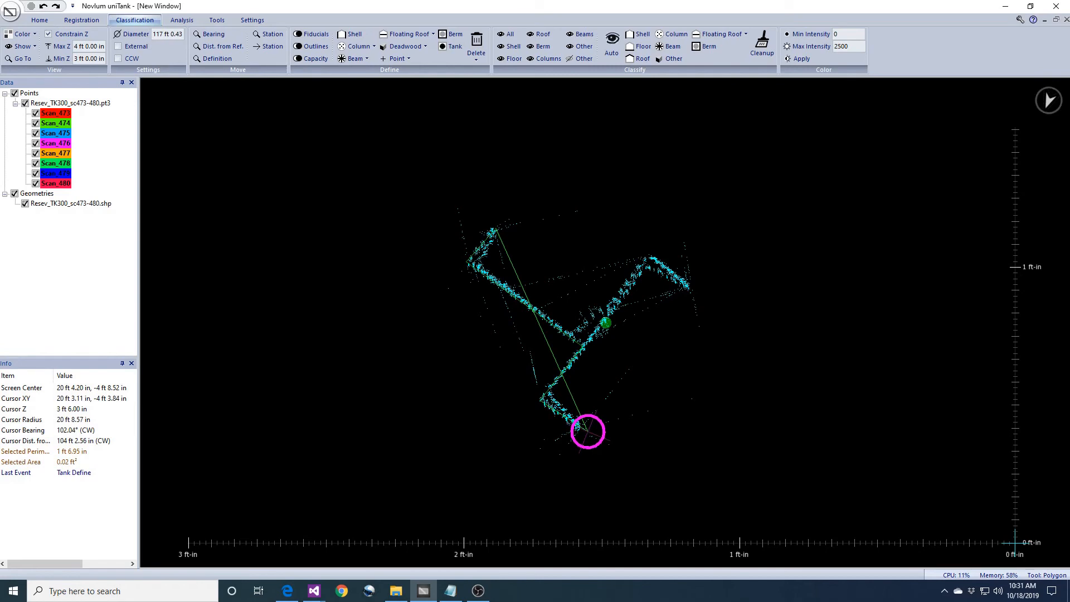
pyautogui.click(552, 397)
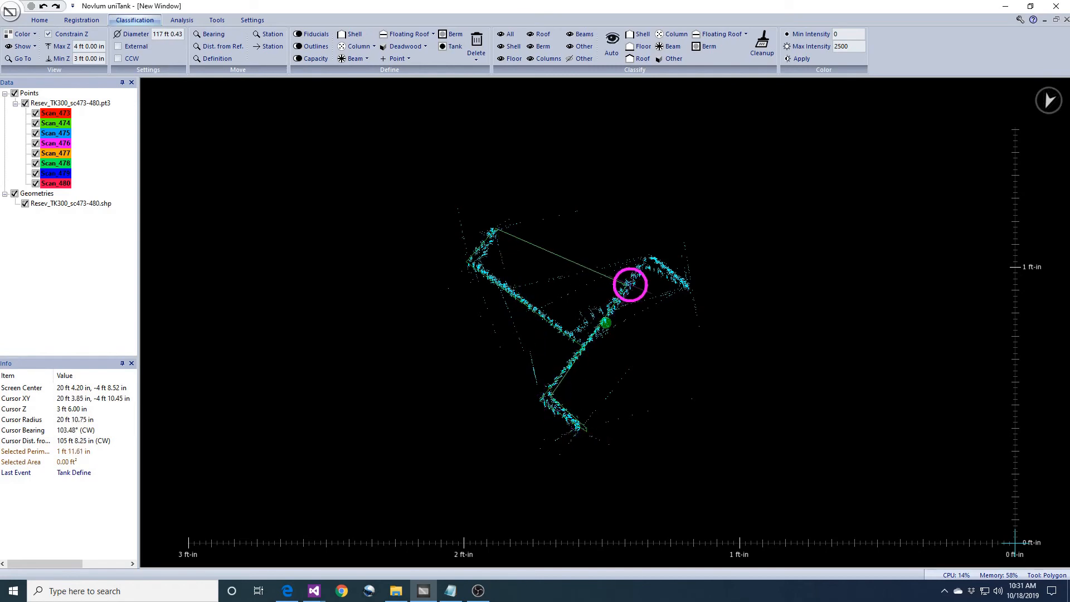
pyautogui.click(639, 274)
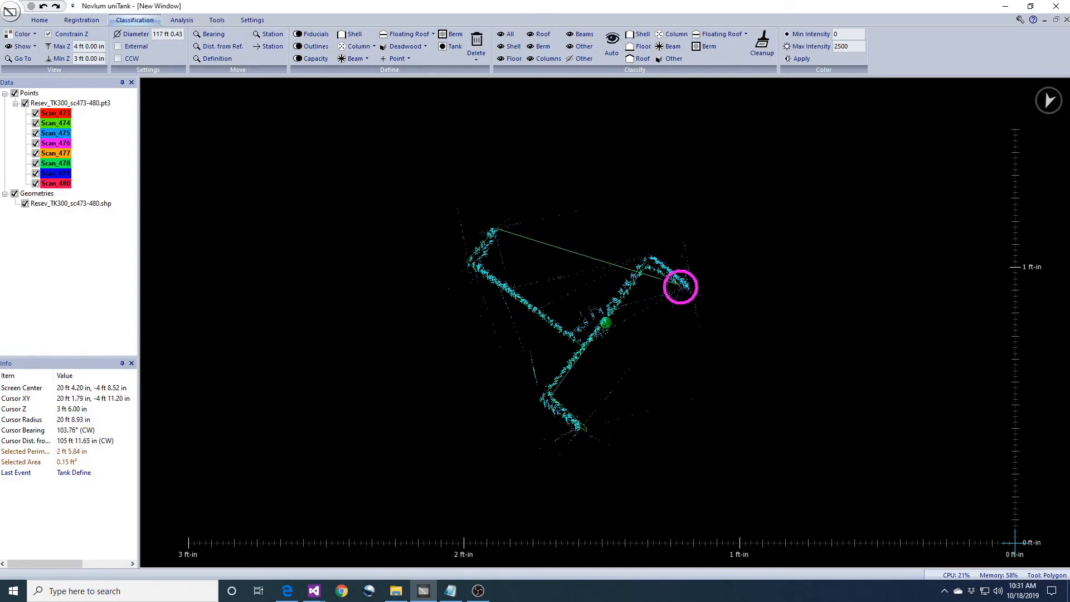
pyautogui.click(647, 254)
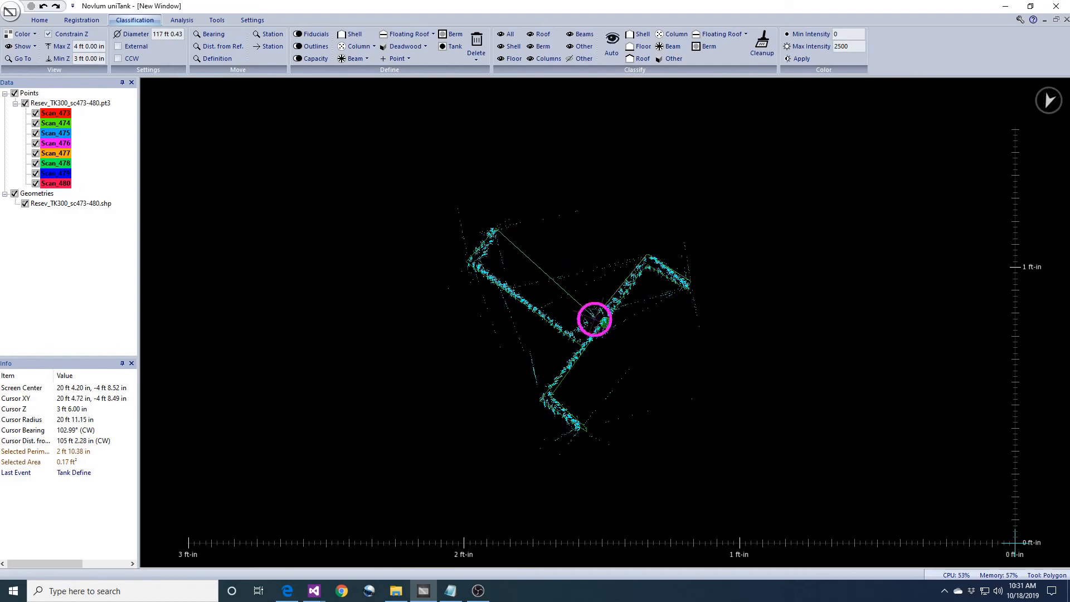
pyautogui.click(581, 341)
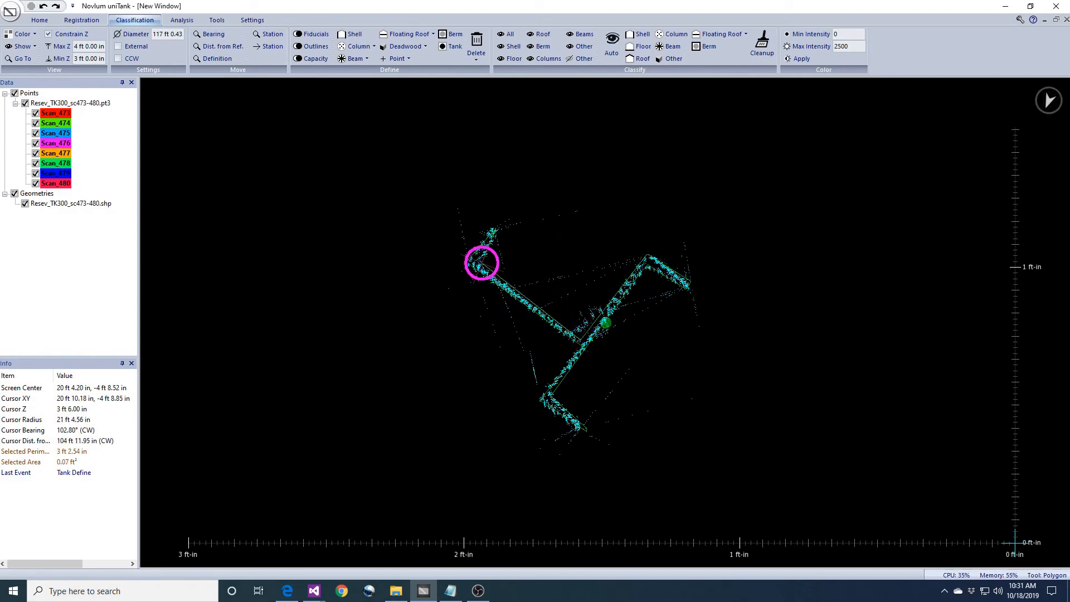
pyautogui.click(361, 46)
pyautogui.click(556, 314)
# Step: Outline the inner-ring column near X 10 ft, Y 18 ft with a polygon and define it as a column, accepting the offered Z
pyautogui.scroll(-12, 697, 375)
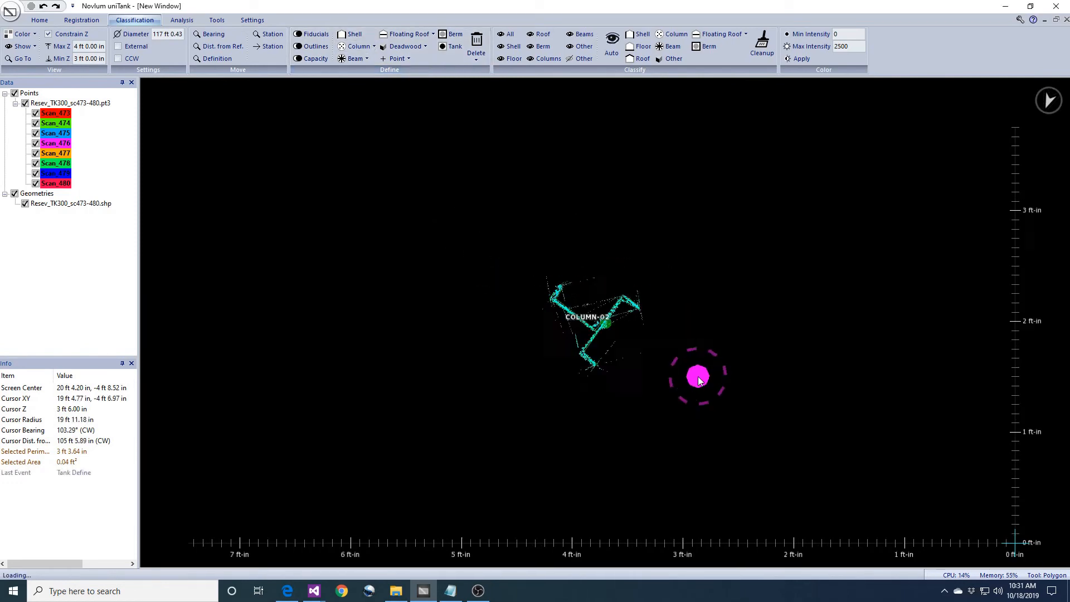
pyautogui.moveTo(640, 447); pyautogui.dragTo(809, 306, button='middle')
pyautogui.moveTo(741, 431); pyautogui.dragTo(693, 243, button='middle')
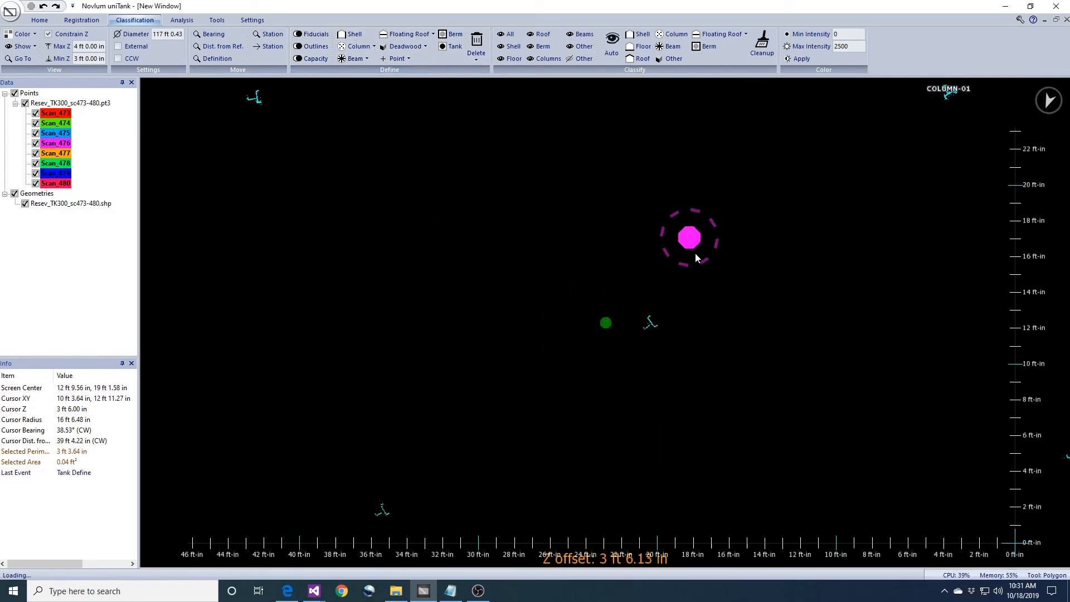
pyautogui.scroll(6, 734, 364)
pyautogui.scroll(5, 683, 371)
pyautogui.moveTo(793, 371); pyautogui.dragTo(656, 308, button='middle')
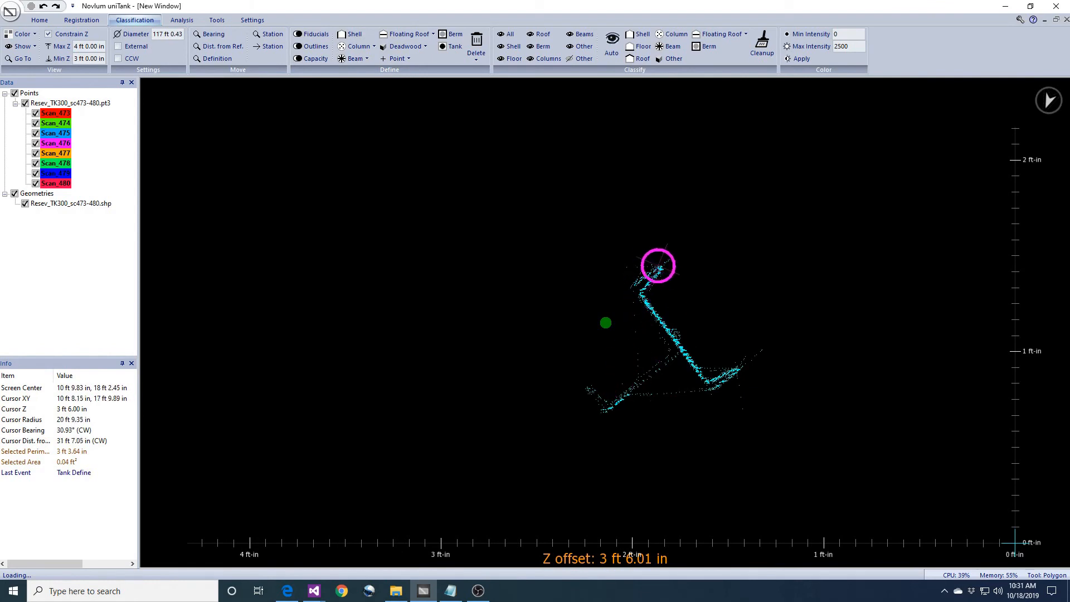
pyautogui.click(627, 285)
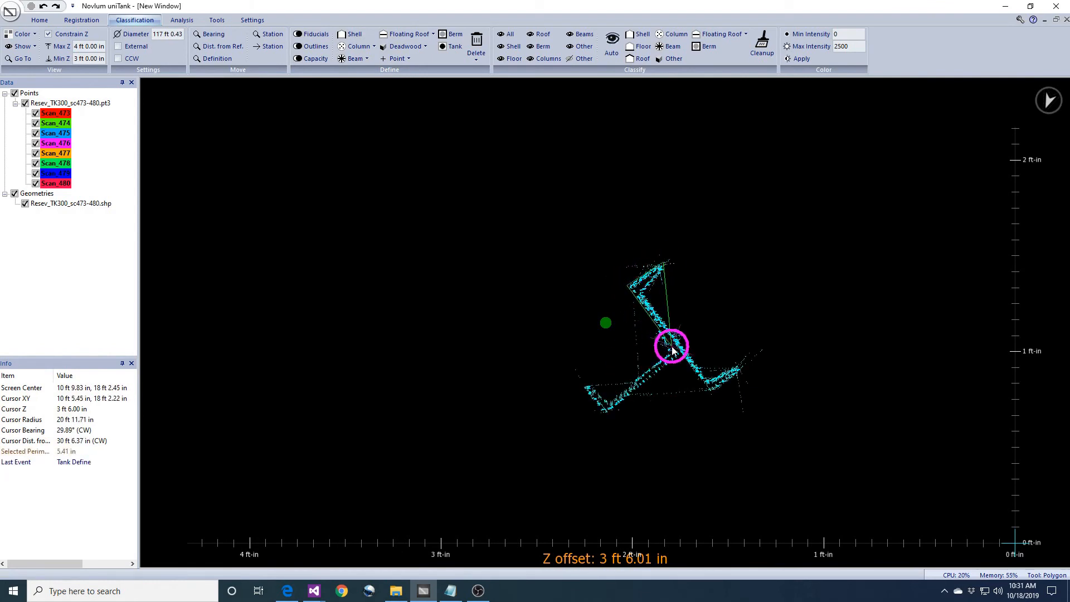
pyautogui.click(671, 346)
pyautogui.click(610, 404)
pyautogui.click(583, 383)
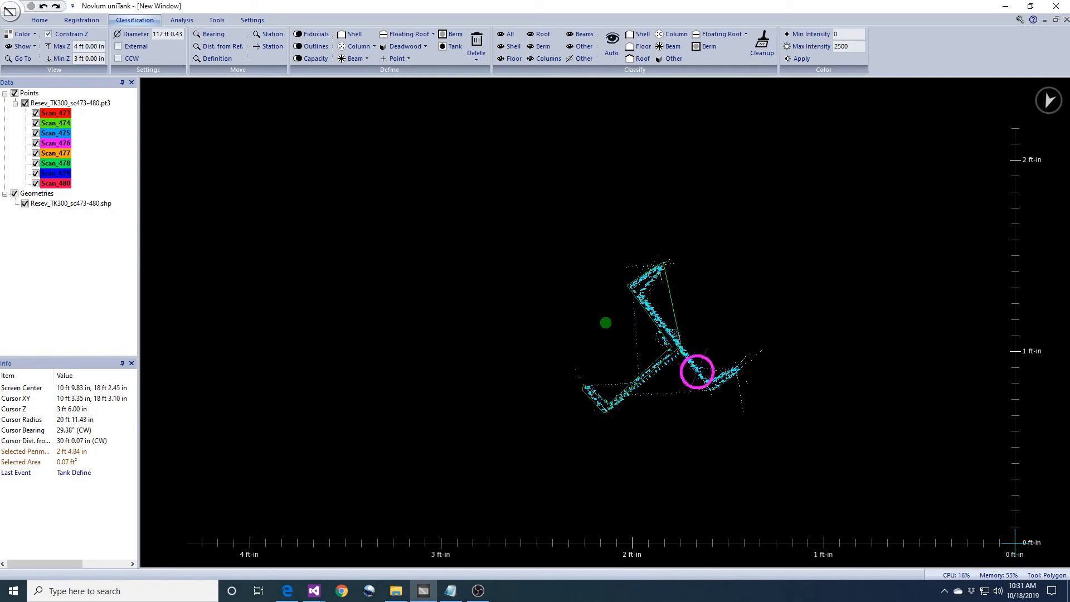
pyautogui.click(706, 394)
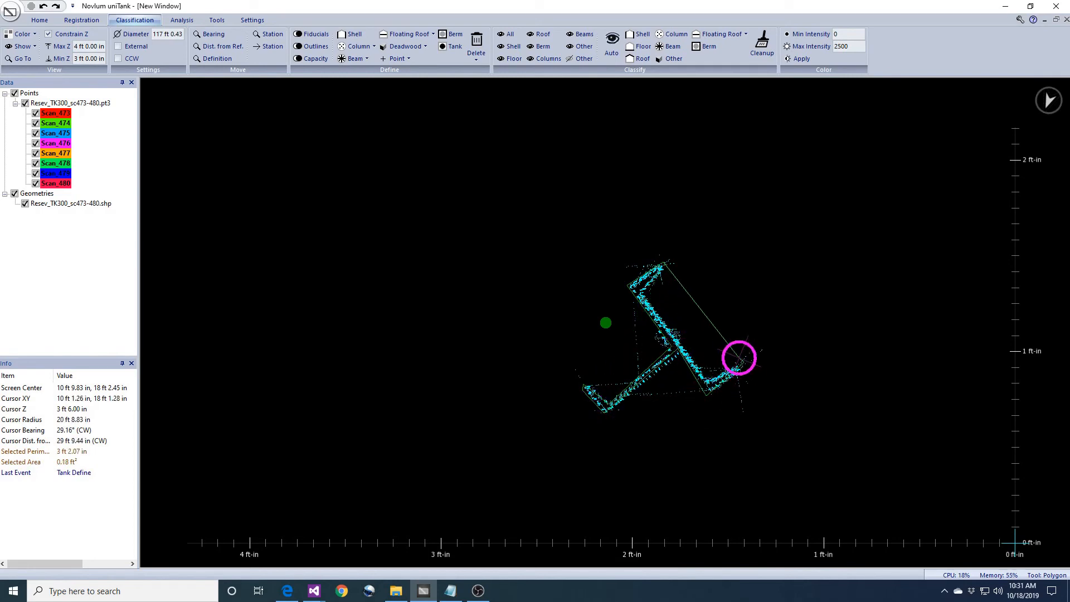
pyautogui.click(639, 290)
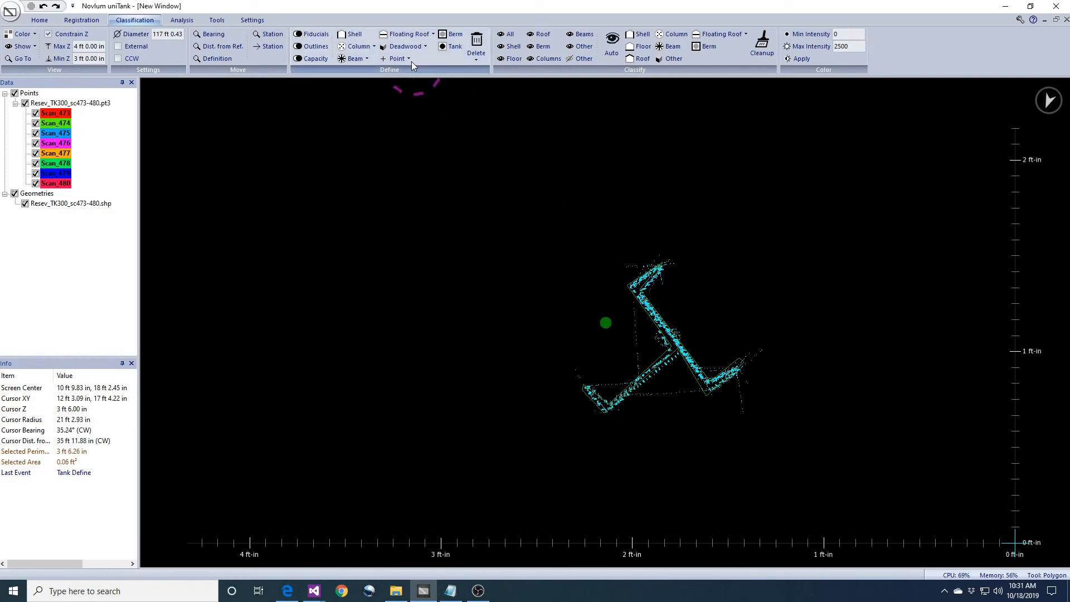
pyautogui.click(359, 50)
pyautogui.press('Return')
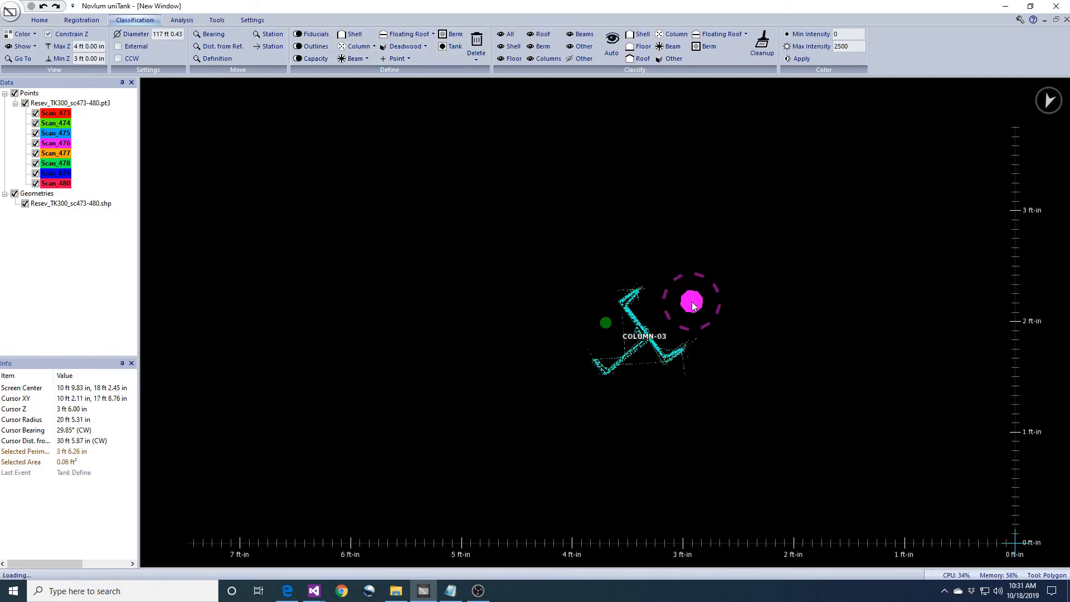
# Step: Outline the inner-ring column near X 2 ft, Y -21 ft with a polygon and define it as a column at Z 3 ft 6.00 in
pyautogui.scroll(-2, 692, 283)
pyautogui.moveTo(825, 148); pyautogui.dragTo(737, 323, button='middle')
pyautogui.moveTo(793, 201); pyautogui.dragTo(750, 244, button='middle')
pyautogui.scroll(7, 812, 240)
pyautogui.moveTo(837, 240); pyautogui.dragTo(689, 328, button='middle')
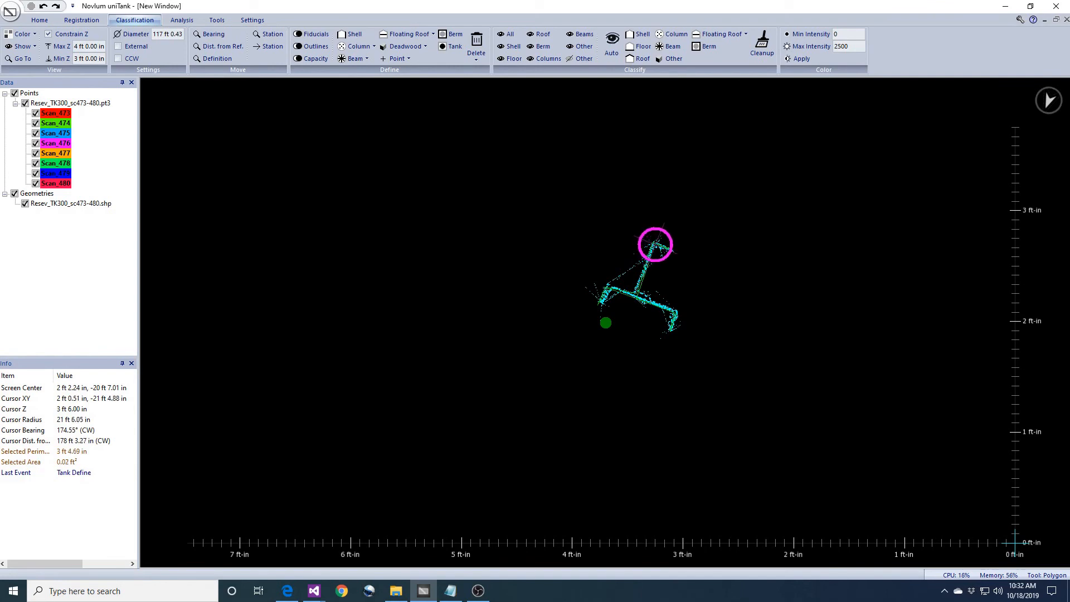
pyautogui.click(655, 244)
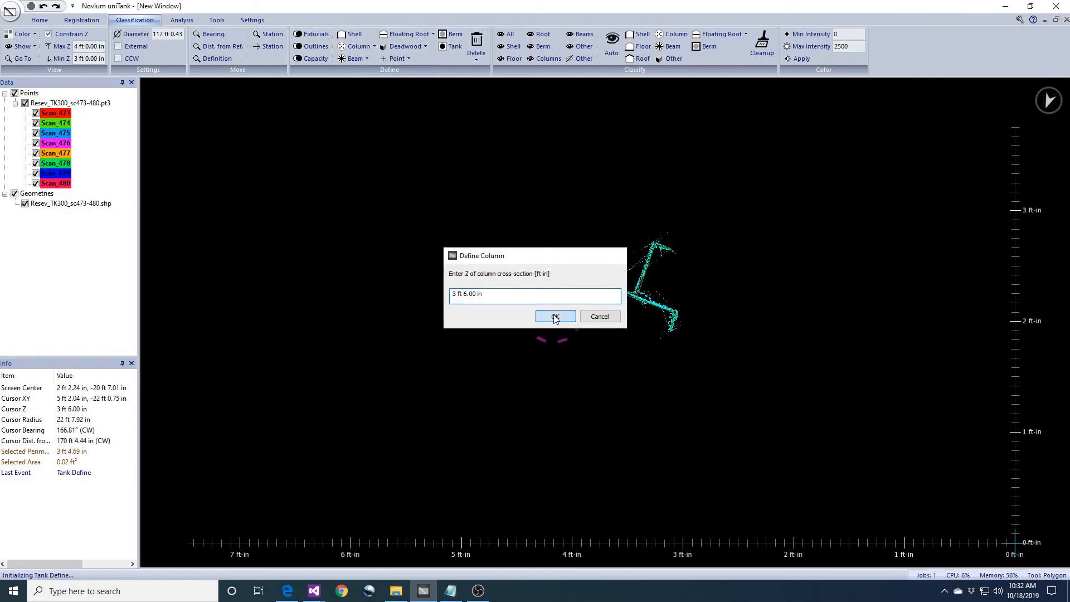
pyautogui.click(555, 316)
# Step: Renumber the defined columns in clockwise order around the tank, with the CCW setting off
pyautogui.scroll(-10, 573, 311)
pyautogui.press('Left')
pyautogui.click(374, 47)
pyautogui.click(374, 60)
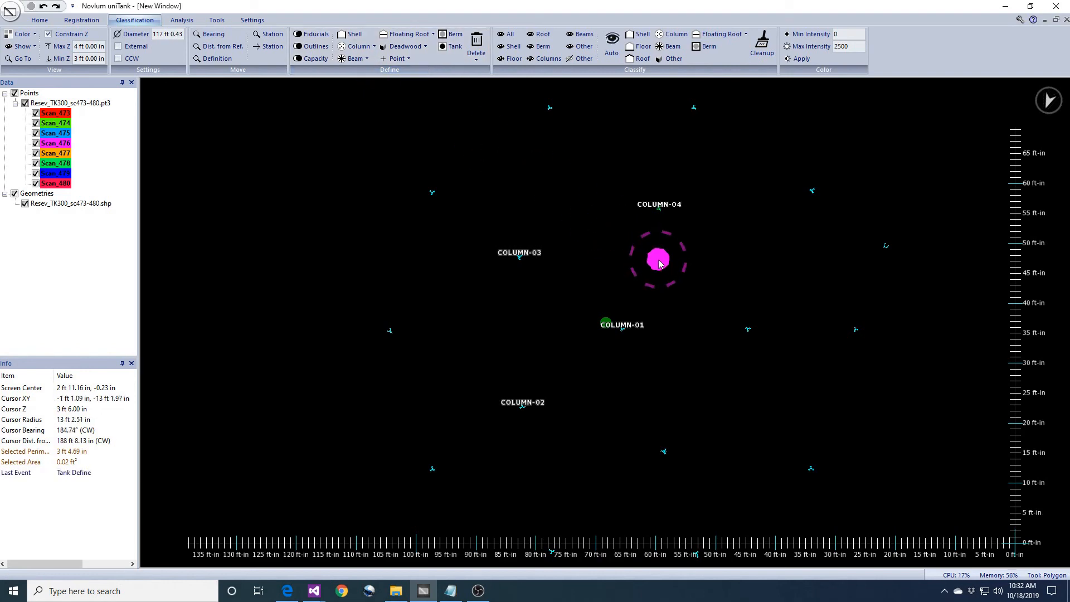
# Step: Enable the CCW setting and renumber the defined columns in counterclockwise order around the tank
pyautogui.press('Right')
pyautogui.press('Right')
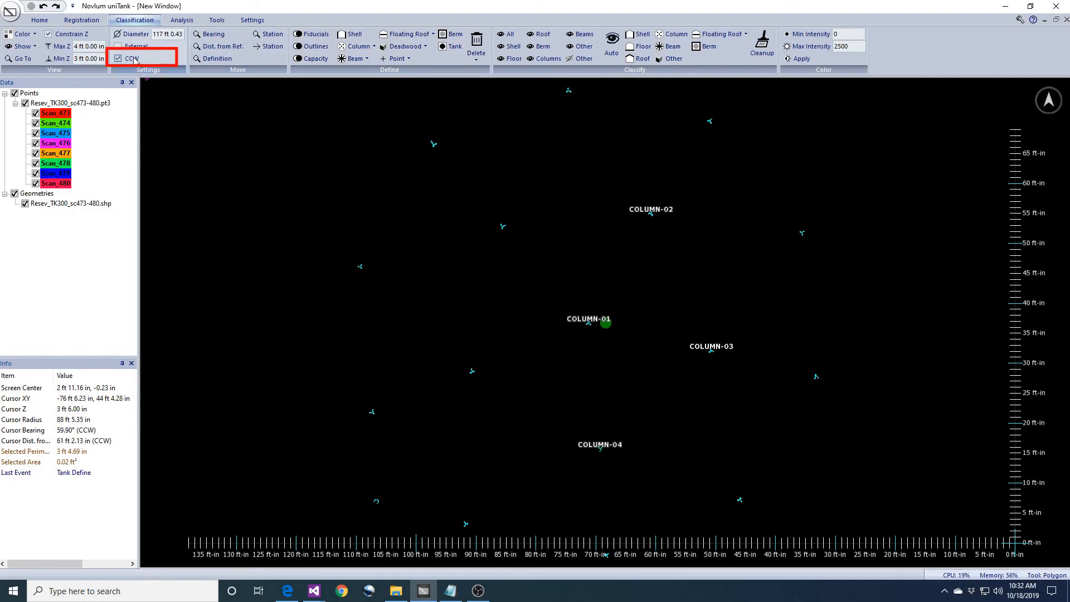
pyautogui.click(374, 47)
pyautogui.click(374, 60)
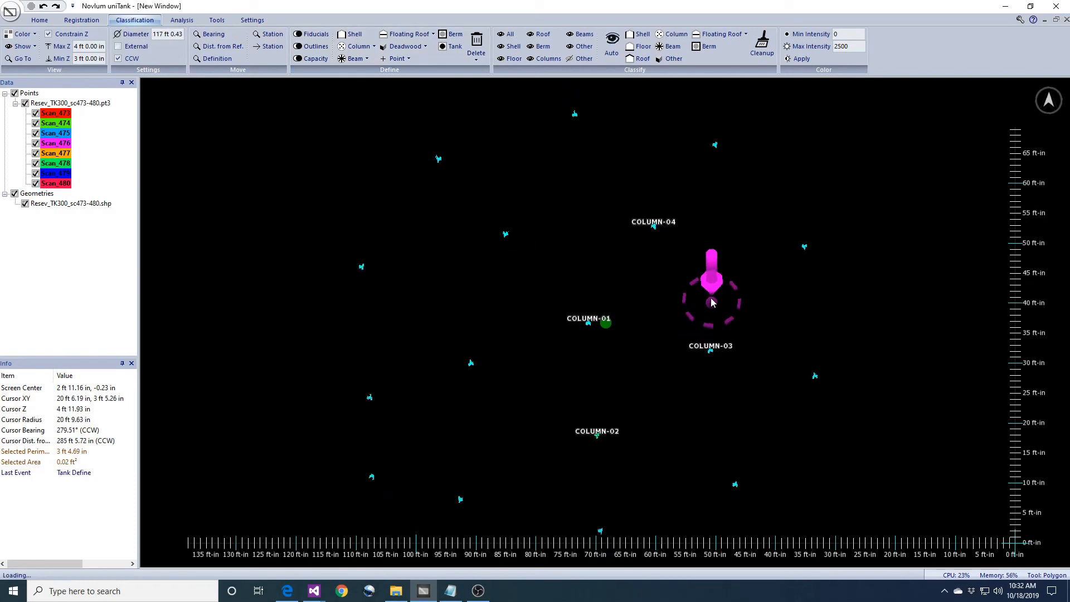
pyautogui.moveTo(713, 246); pyautogui.dragTo(718, 248, button='middle')
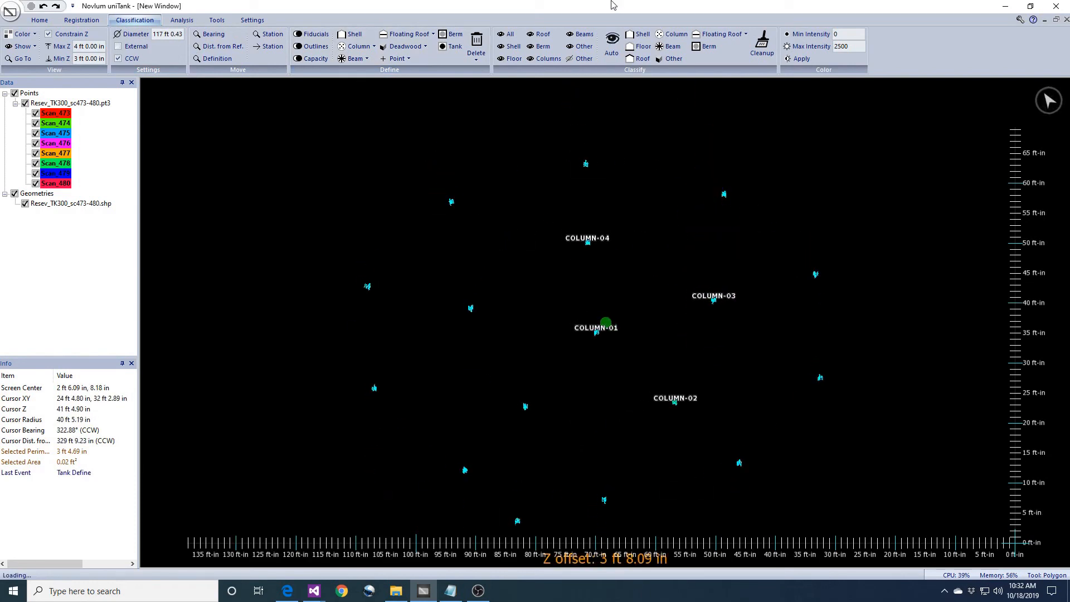
# Step: Run the column deflection analysis at 1 ft 0.00 in spacing and 2.00 in max fit error, accept the tank properties, and close the result charts
pyautogui.click(182, 20)
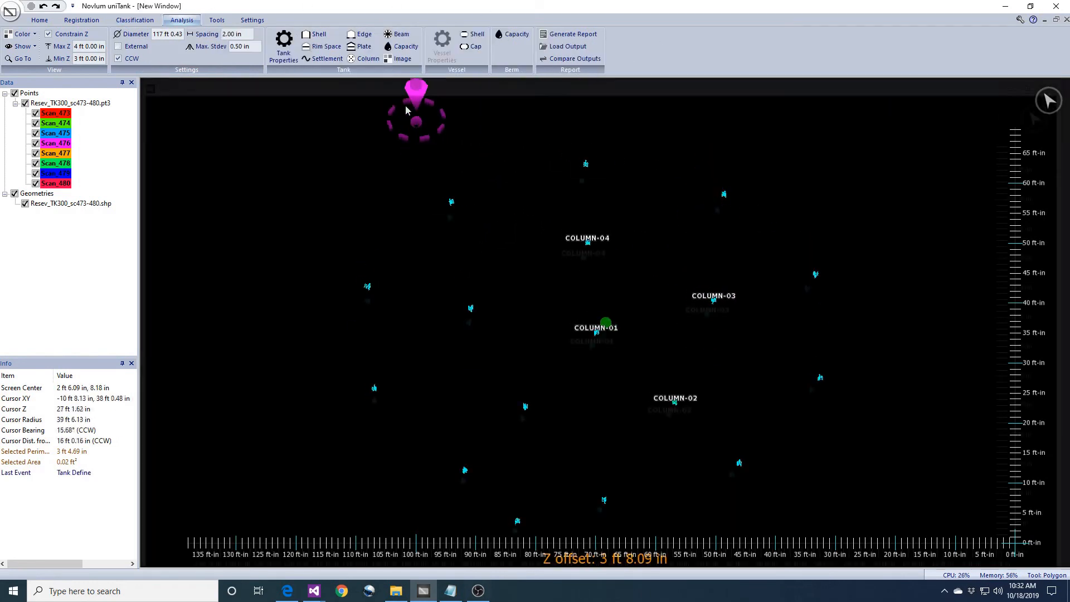
pyautogui.click(367, 59)
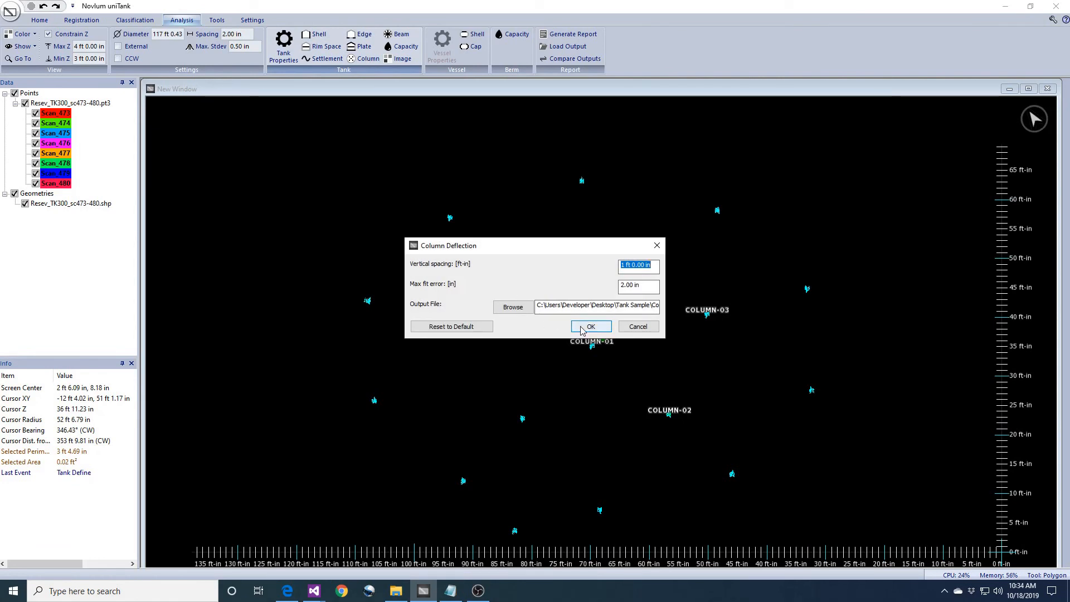
pyautogui.click(590, 326)
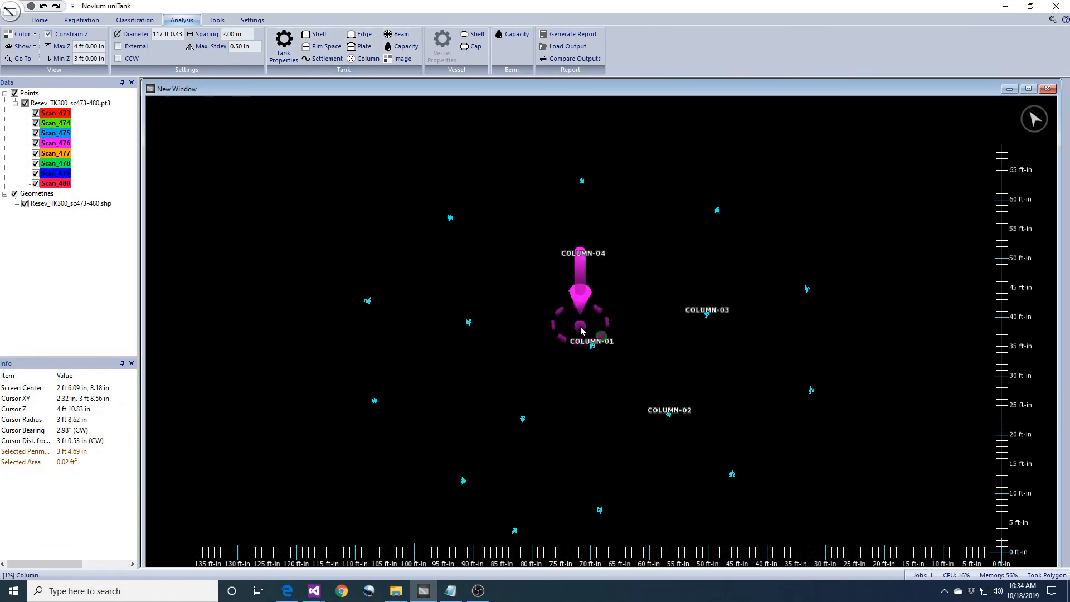
pyautogui.click(593, 379)
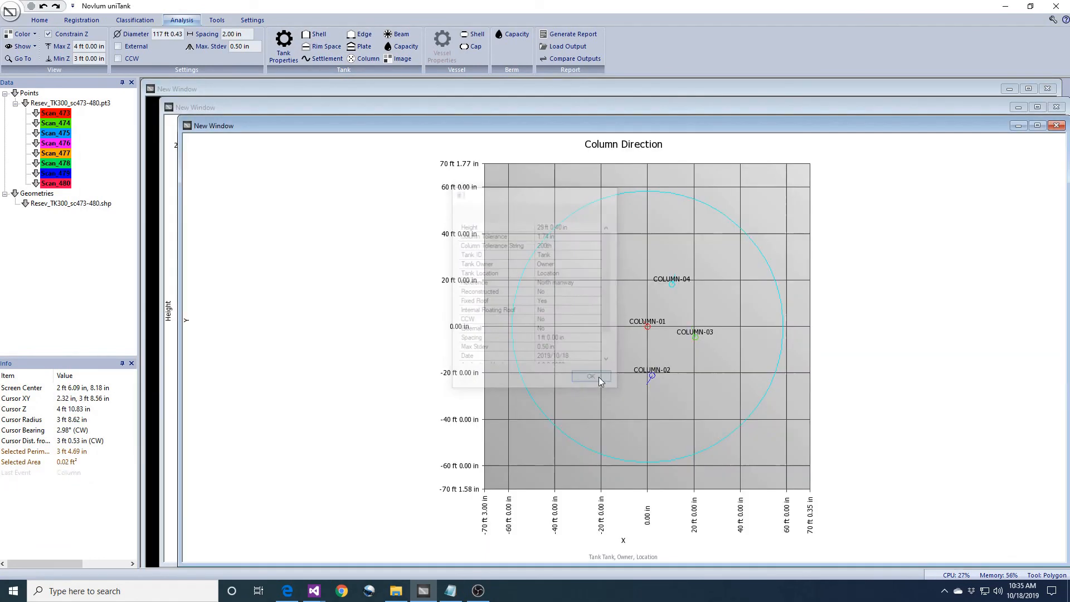
pyautogui.click(1055, 127)
pyautogui.click(1056, 107)
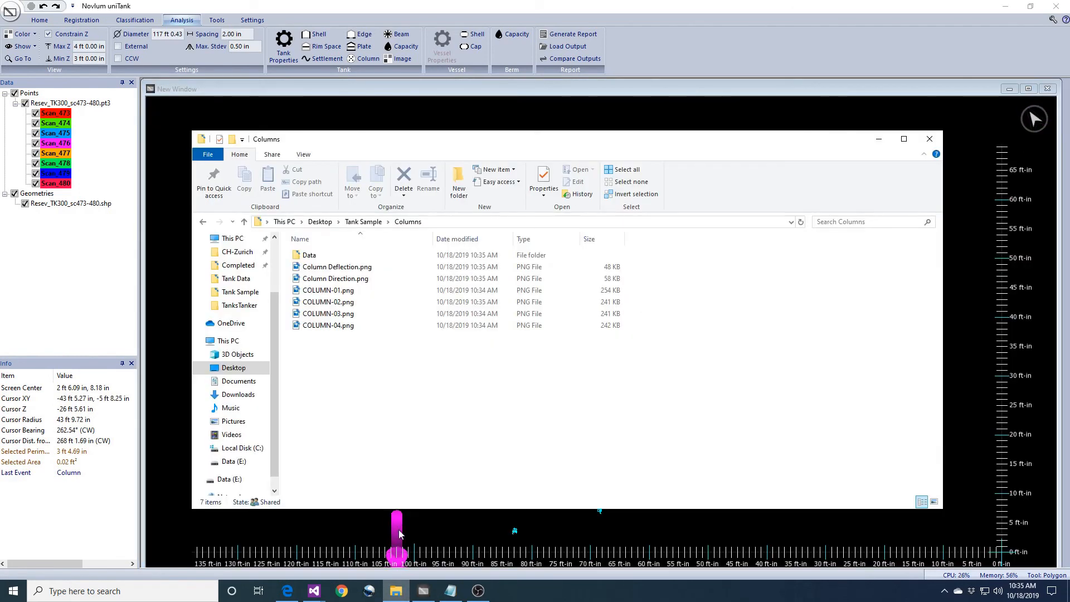
# Step: Open COLUMN-01.png from the Columns output folder and review the deflection and twist plots of columns 01 through 04
pyautogui.doubleClick(339, 291)
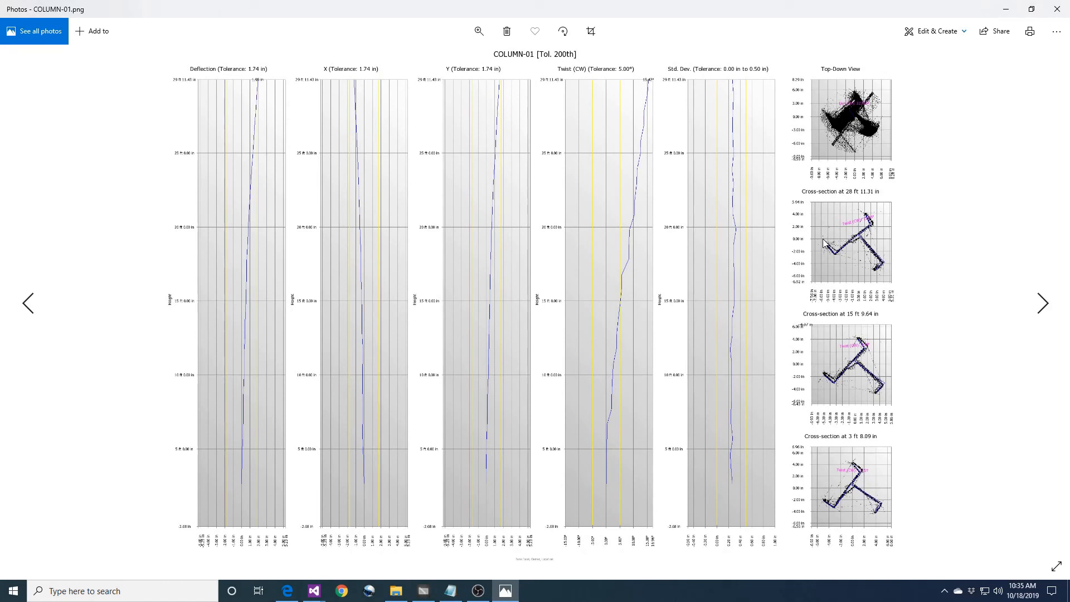
pyautogui.click(1044, 310)
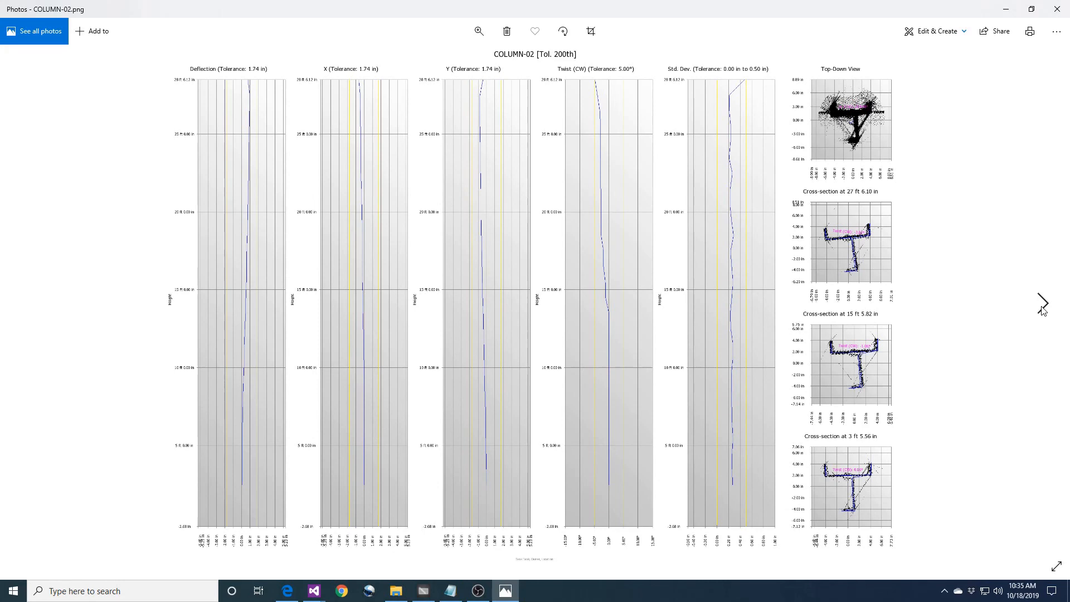
pyautogui.click(1043, 310)
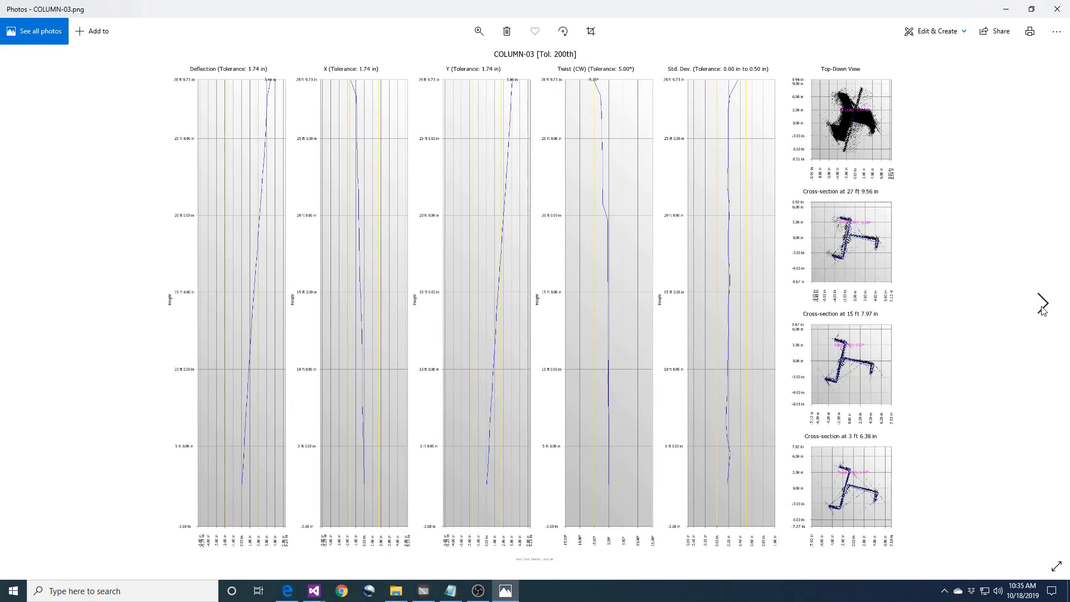
pyautogui.click(1044, 310)
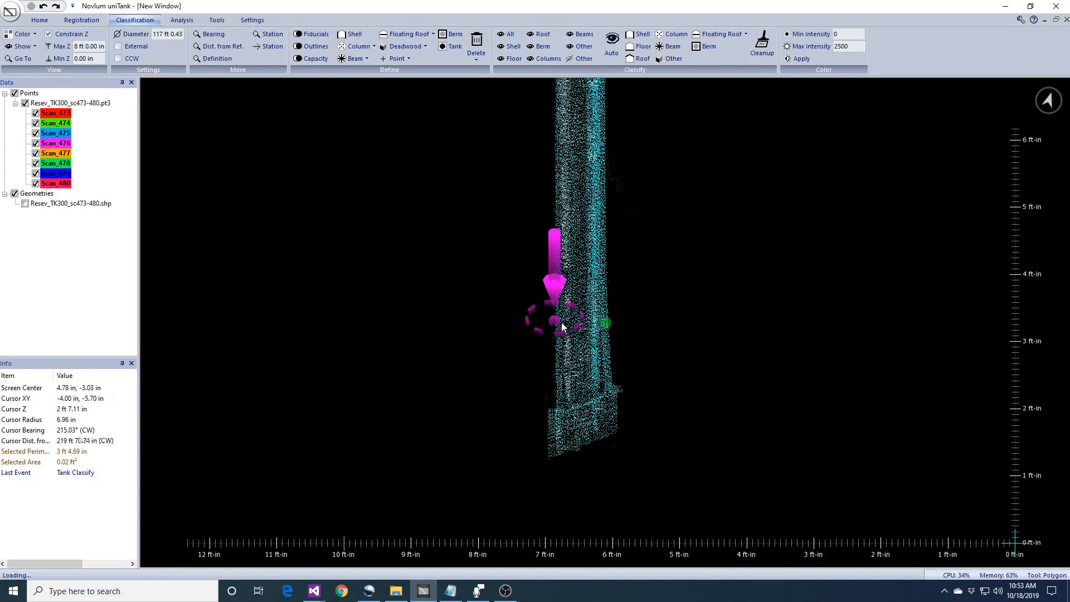
# Step: Circle the base of the center column in top view and classify its lower points as other for all scans, within a limited Z range
pyautogui.moveTo(601, 322); pyautogui.dragTo(654, 417, button='middle')
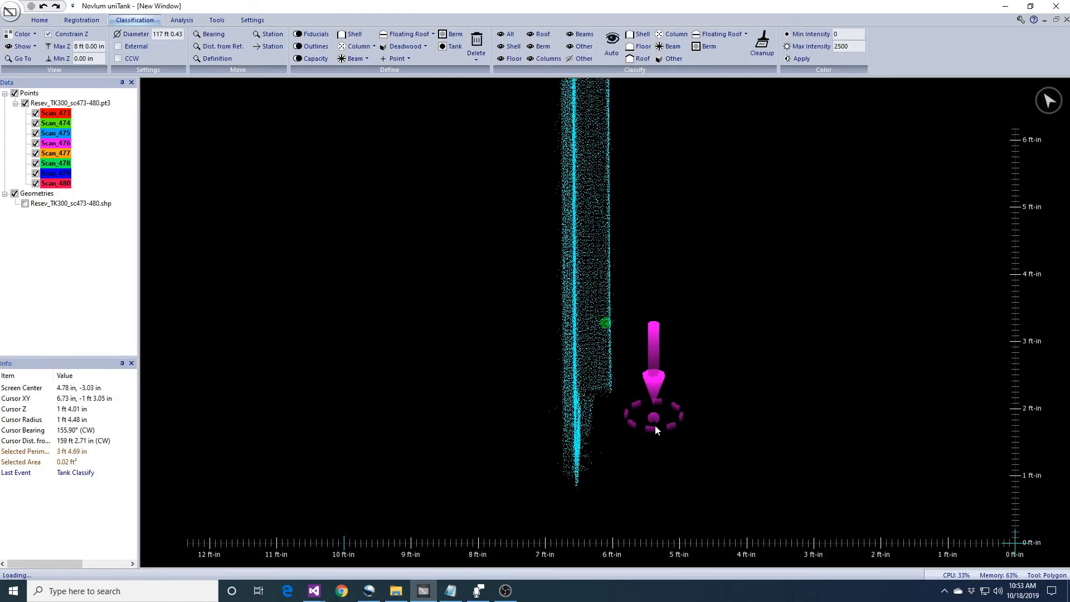
pyautogui.scroll(4, 663, 330)
pyautogui.moveTo(663, 330)
pyautogui.mouseDown(button='middle')
pyautogui.moveTo(677, 325)
pyautogui.moveTo(674, 304)
pyautogui.moveTo(641, 306)
pyautogui.moveTo(695, 431)
pyautogui.moveTo(690, 292)
pyautogui.moveTo(686, 320)
pyautogui.mouseUp(button='middle')
pyautogui.press('t')
pyautogui.press('c')
pyautogui.moveTo(625, 233); pyautogui.dragTo(729, 301)
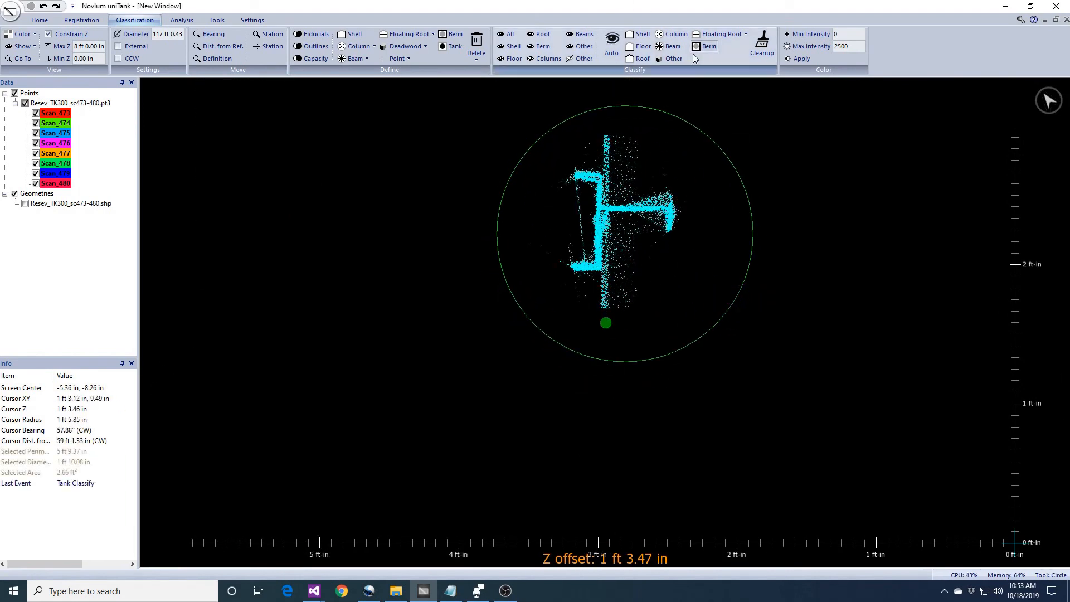
pyautogui.click(678, 60)
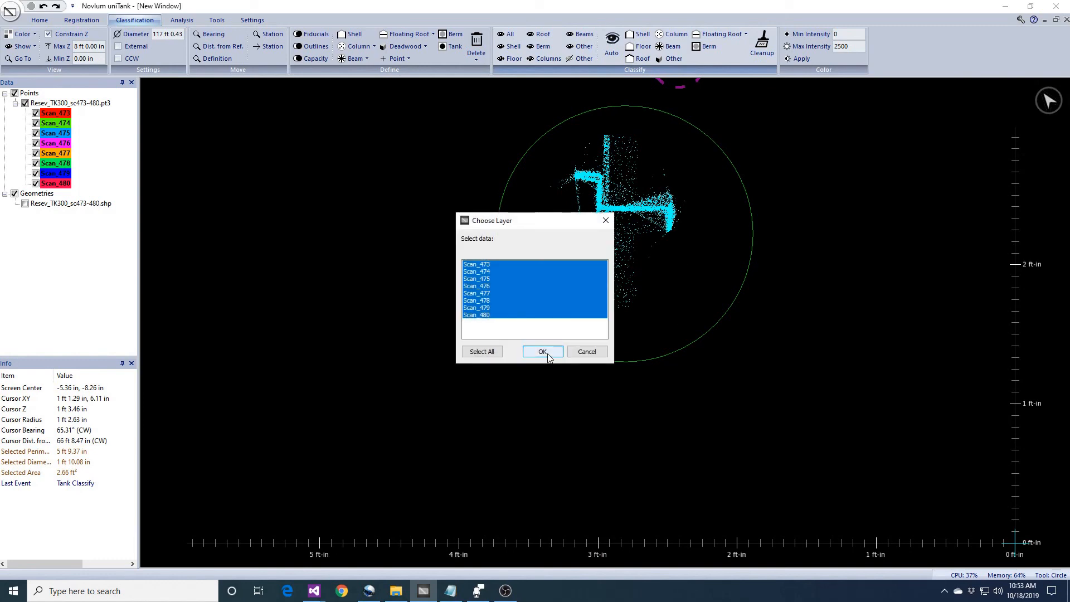
pyautogui.click(542, 352)
pyautogui.write('3 ft')
pyautogui.press('Tab')
pyautogui.press('Return')
pyautogui.moveTo(562, 346); pyautogui.dragTo(764, 377, button='middle')
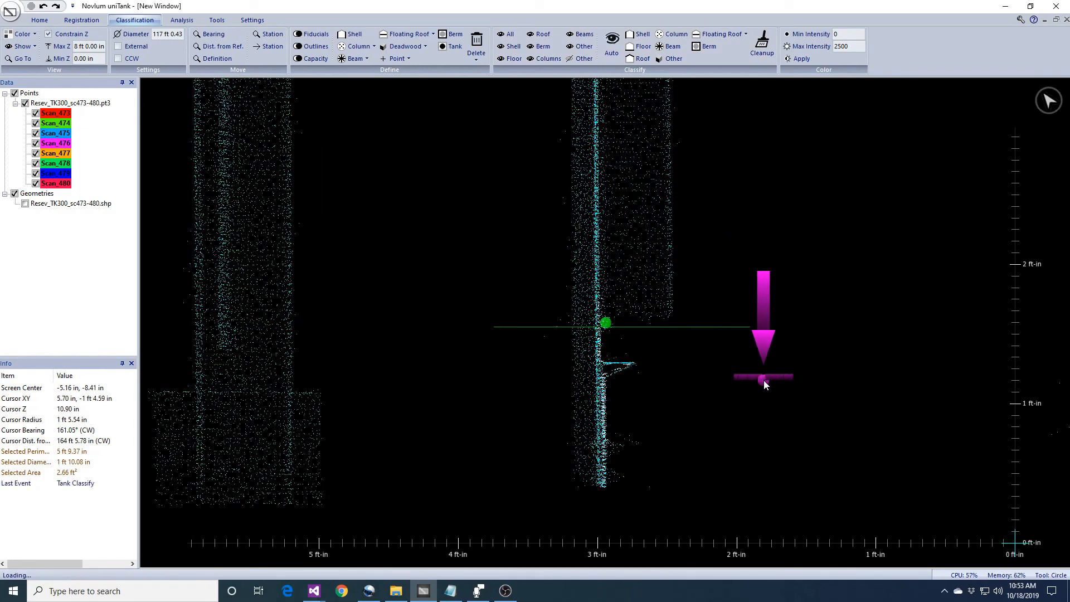
pyautogui.moveTo(848, 347)
pyautogui.mouseDown(button='middle')
pyautogui.moveTo(835, 345)
pyautogui.moveTo(836, 364)
pyautogui.moveTo(866, 353)
pyautogui.mouseUp(button='middle')
# Step: Shift the displayed Z range up in three increments to 24 ft through 32 ft to show the column tops
pyautogui.scroll(-5, 866, 353)
pyautogui.moveTo(680, 207); pyautogui.dragTo(687, 373, button='middle')
pyautogui.scroll(-4, 687, 360)
pyautogui.moveTo(716, 264); pyautogui.dragTo(115, 31, button='middle')
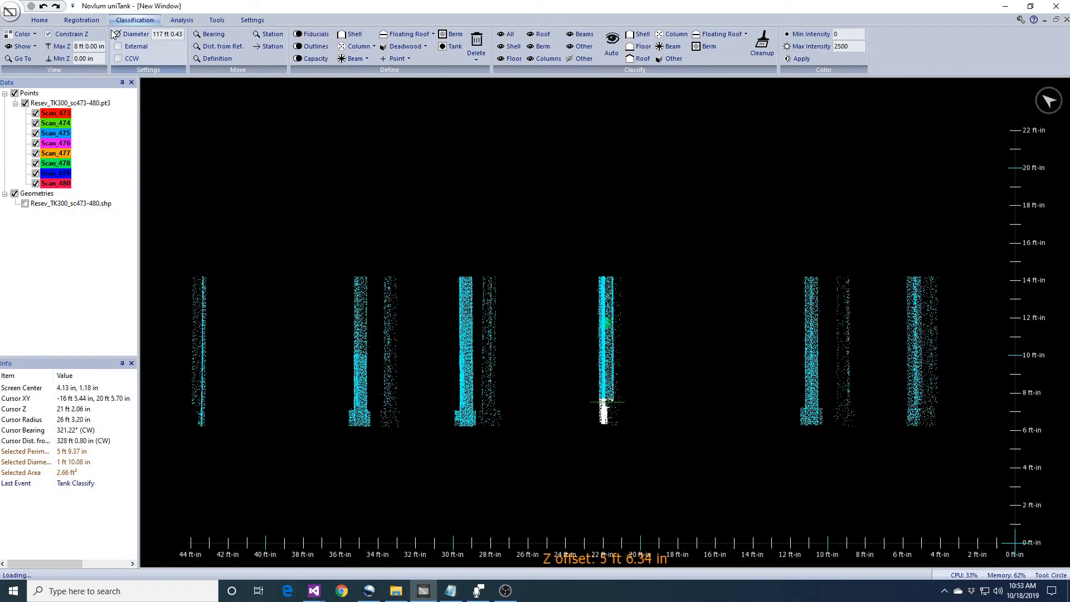
pyautogui.press('pageup')
pyautogui.press('pageup')
pyautogui.press('pageup')
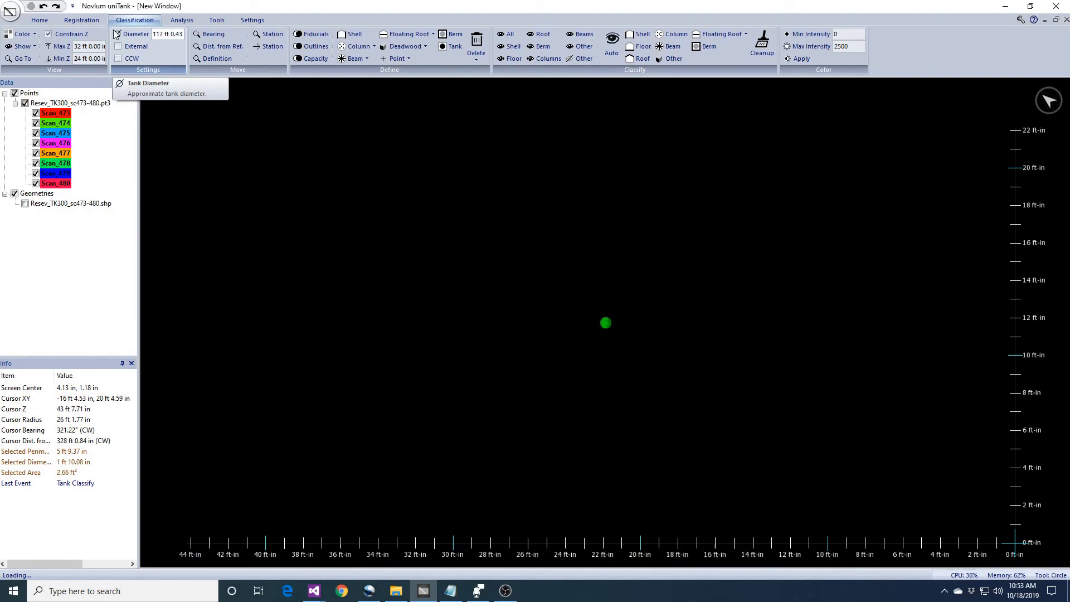
# Step: Classify the points at the top of the center column inside the circle selection as other, limited by a maximum and minimum Z
pyautogui.moveTo(715, 359); pyautogui.dragTo(710, 325, button='middle')
pyautogui.scroll(4, 709, 312)
pyautogui.moveTo(703, 237)
pyautogui.mouseDown(button='middle')
pyautogui.moveTo(714, 337)
pyautogui.moveTo(695, 357)
pyautogui.moveTo(707, 452)
pyautogui.moveTo(777, 384)
pyautogui.moveTo(785, 358)
pyautogui.moveTo(612, 356)
pyautogui.moveTo(644, 364)
pyautogui.moveTo(671, 484)
pyautogui.moveTo(519, 329)
pyautogui.moveTo(668, 428)
pyautogui.mouseUp(button='middle')
pyautogui.scroll(4, 709, 355)
pyautogui.click(664, 58)
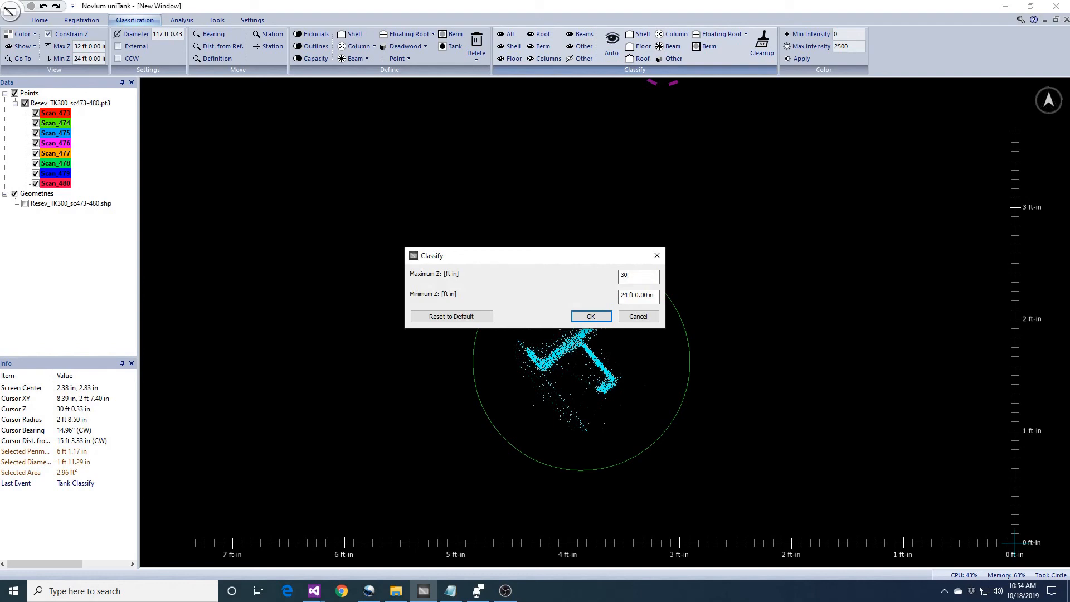
pyautogui.write('5')
pyautogui.press('Tab')
pyautogui.write('0')
pyautogui.press('Return')
pyautogui.moveTo(725, 410); pyautogui.dragTo(648, 350, button='middle')
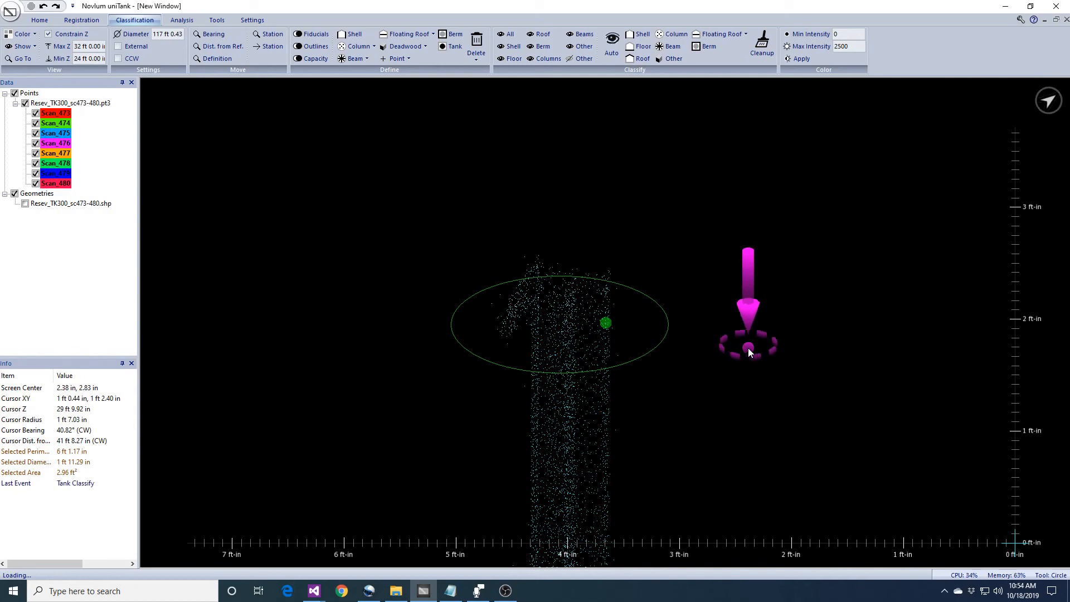
pyautogui.moveTo(758, 344); pyautogui.dragTo(800, 330, button='middle')
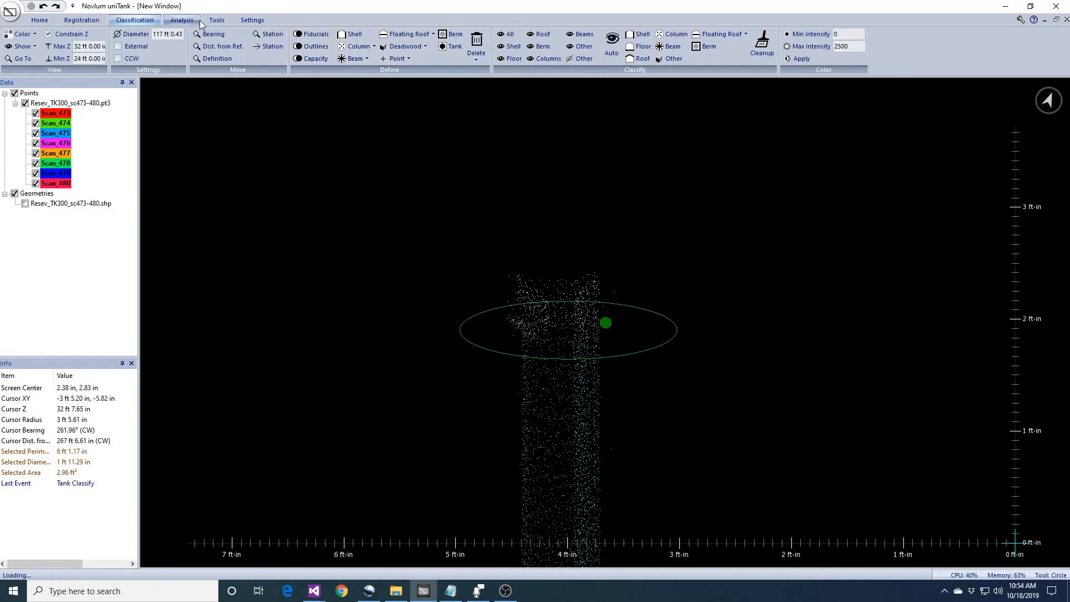
# Step: Rerun the column deflection analysis on the cleaned points with 1 ft 0.00 in vertical spacing and 2.00 in max fit error
pyautogui.click(181, 20)
pyautogui.click(365, 58)
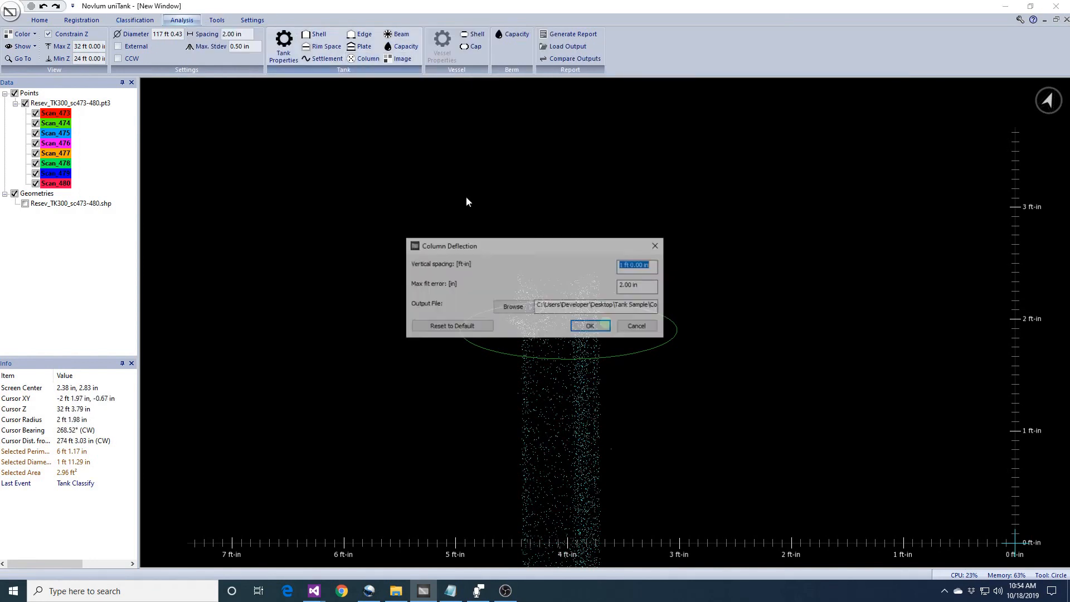
pyautogui.click(580, 325)
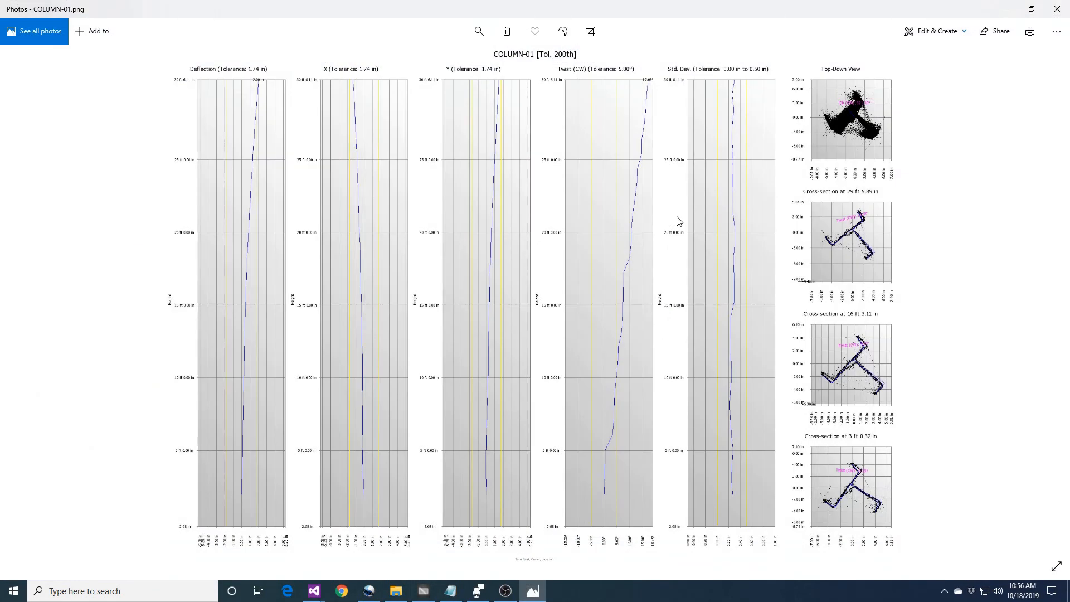